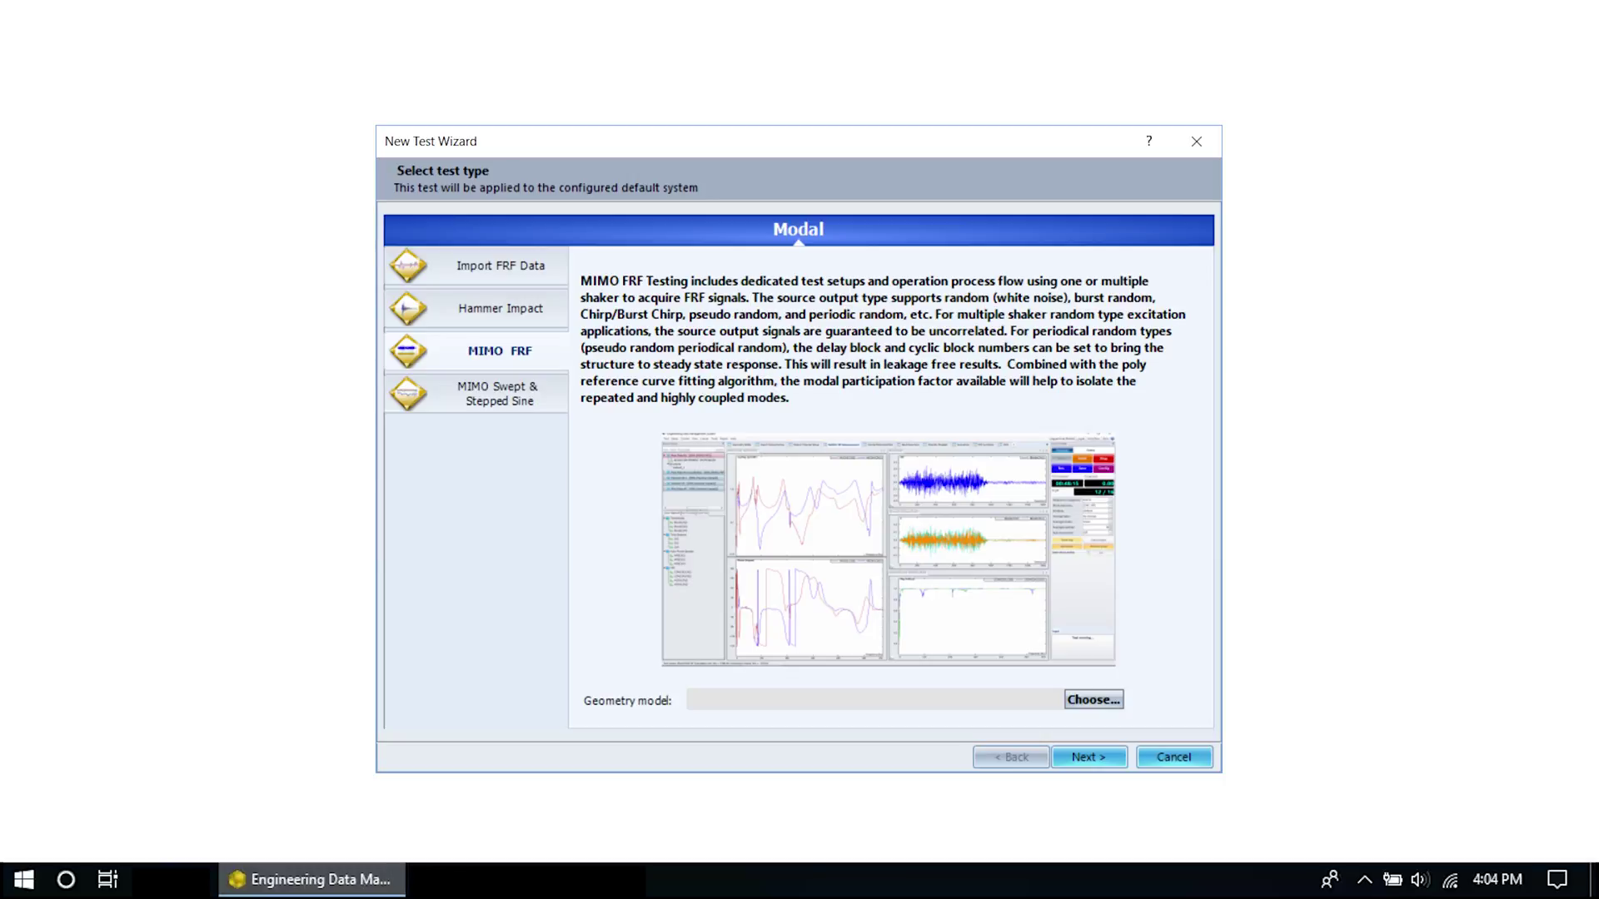
# Step: Step through the basic information and signal-type pages to create the MIMO_FRF3 test
pyautogui.press('Return')
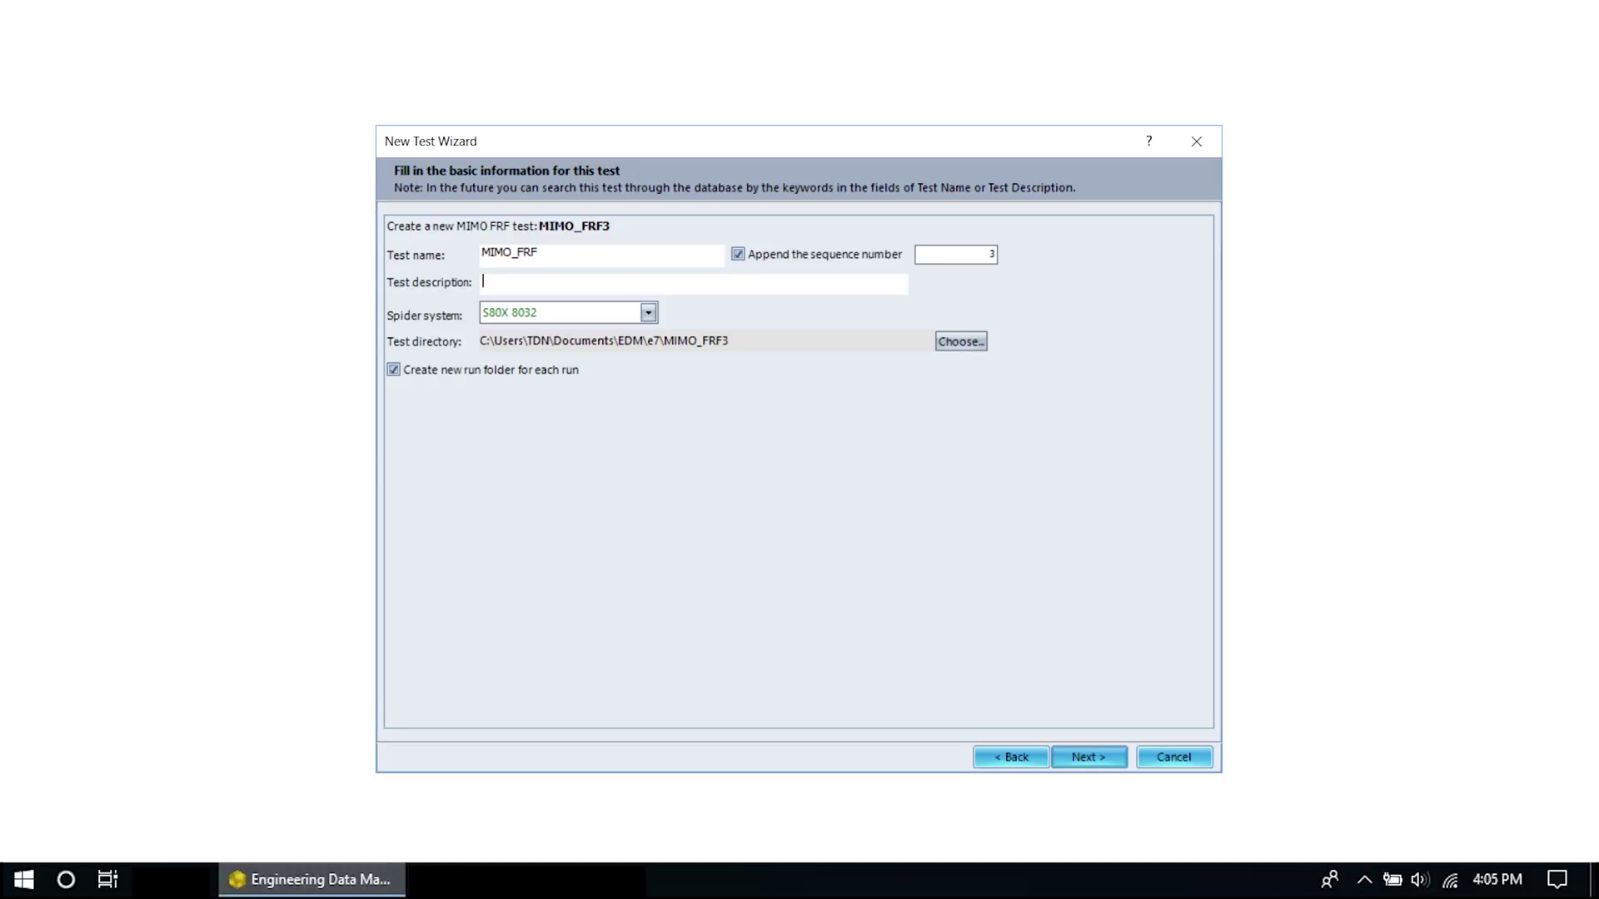
pyautogui.press('Return')
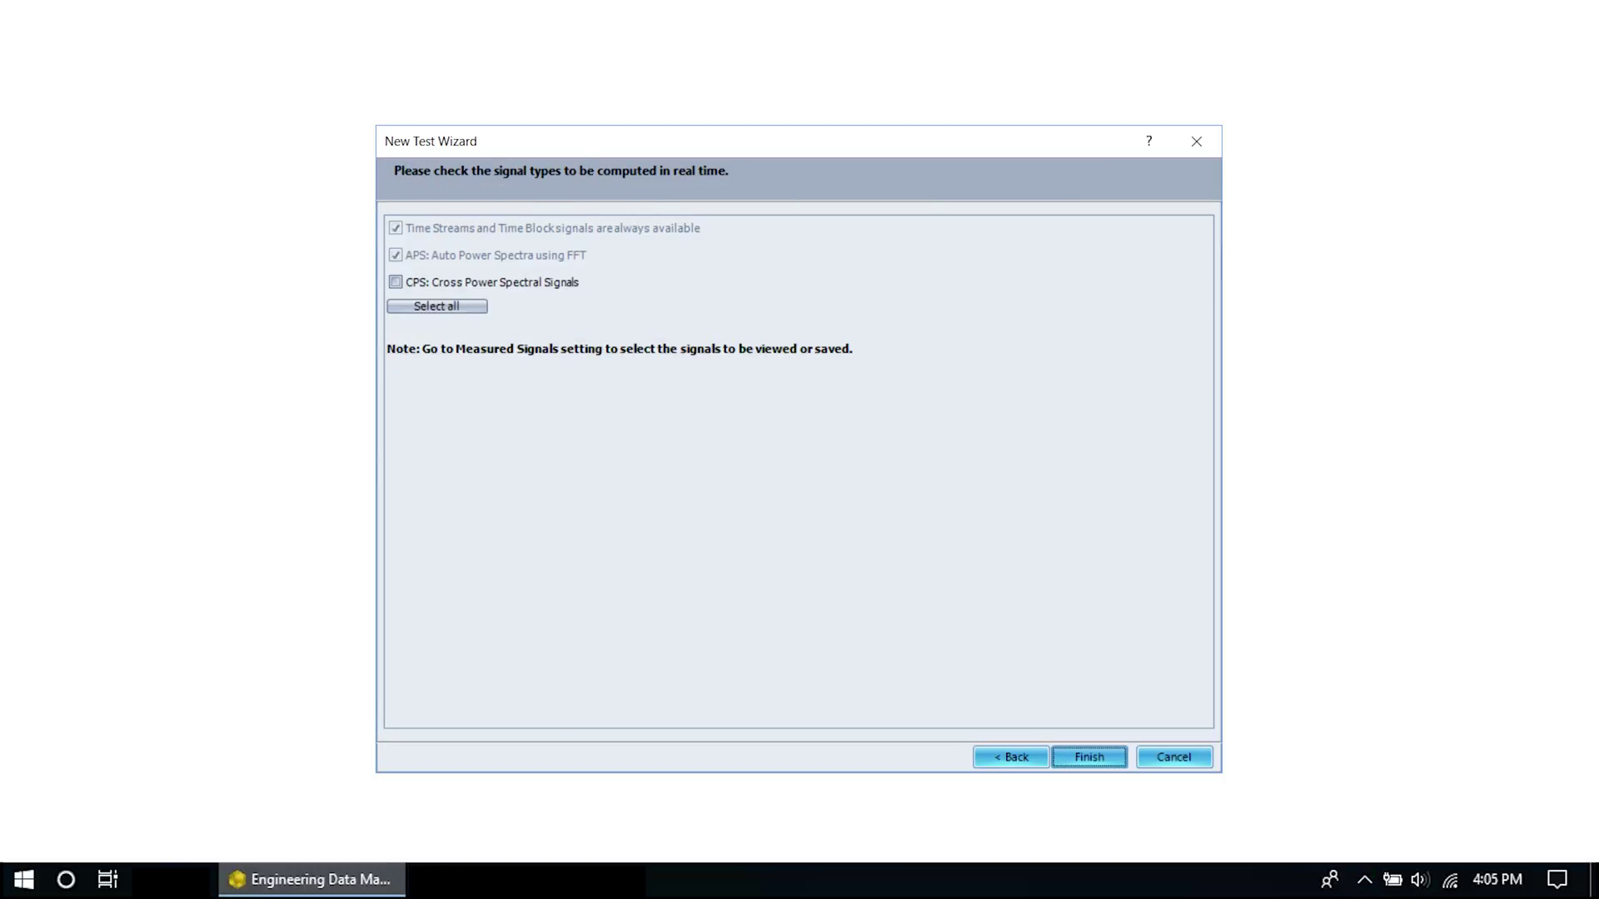
pyautogui.press('Return')
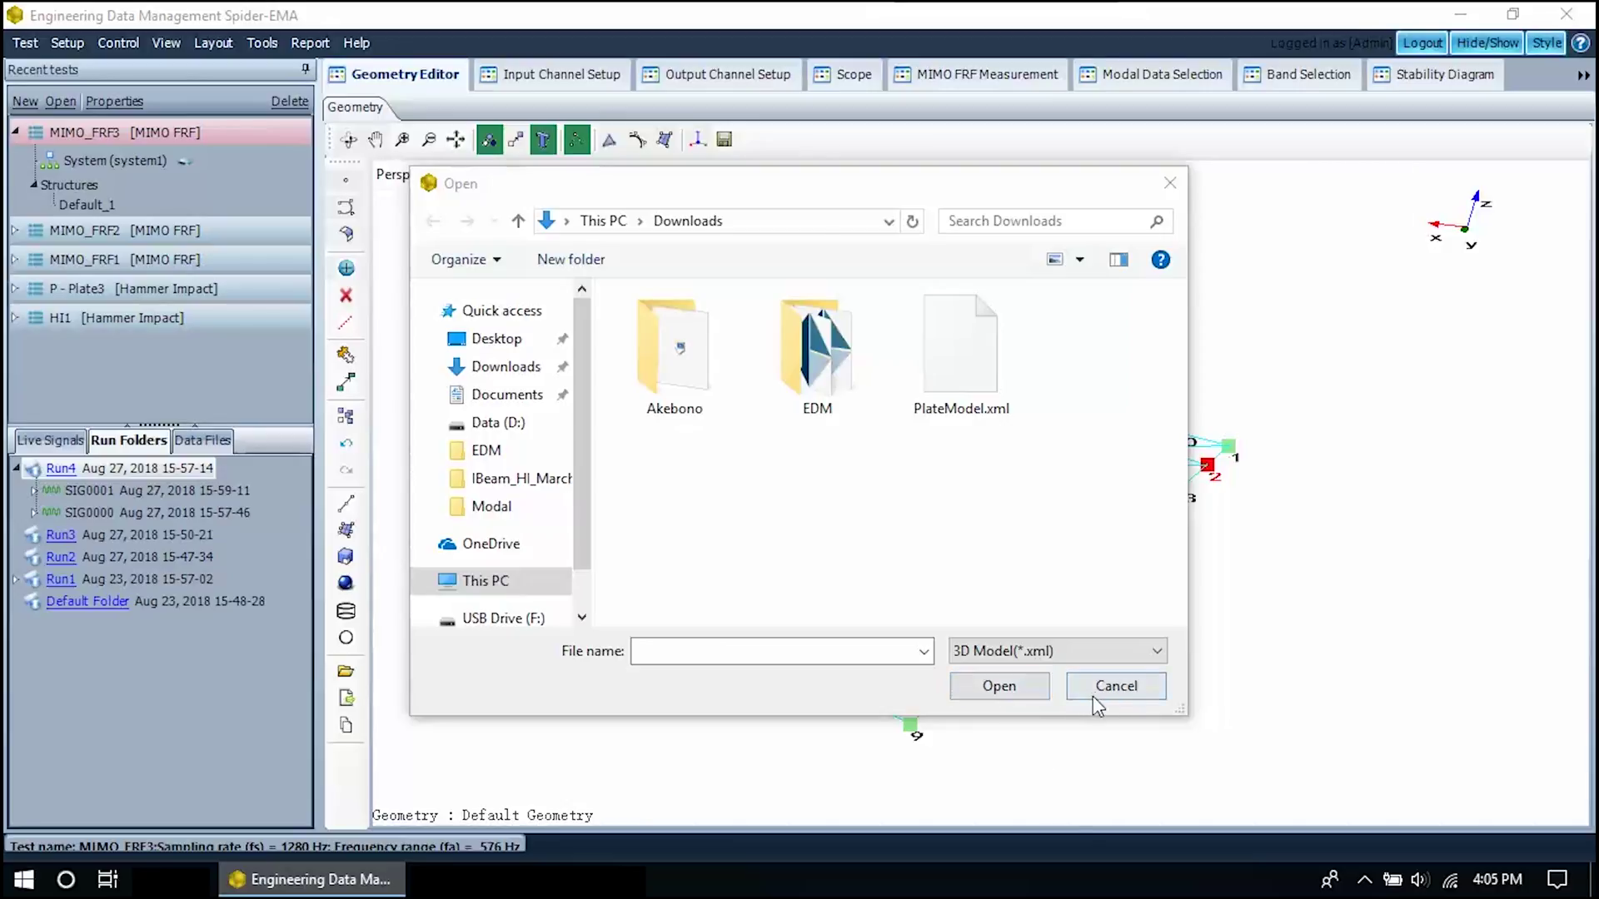
# Step: Dismiss the Open file prompt and display the input channel table with channels 1–4
pyautogui.click(1094, 698)
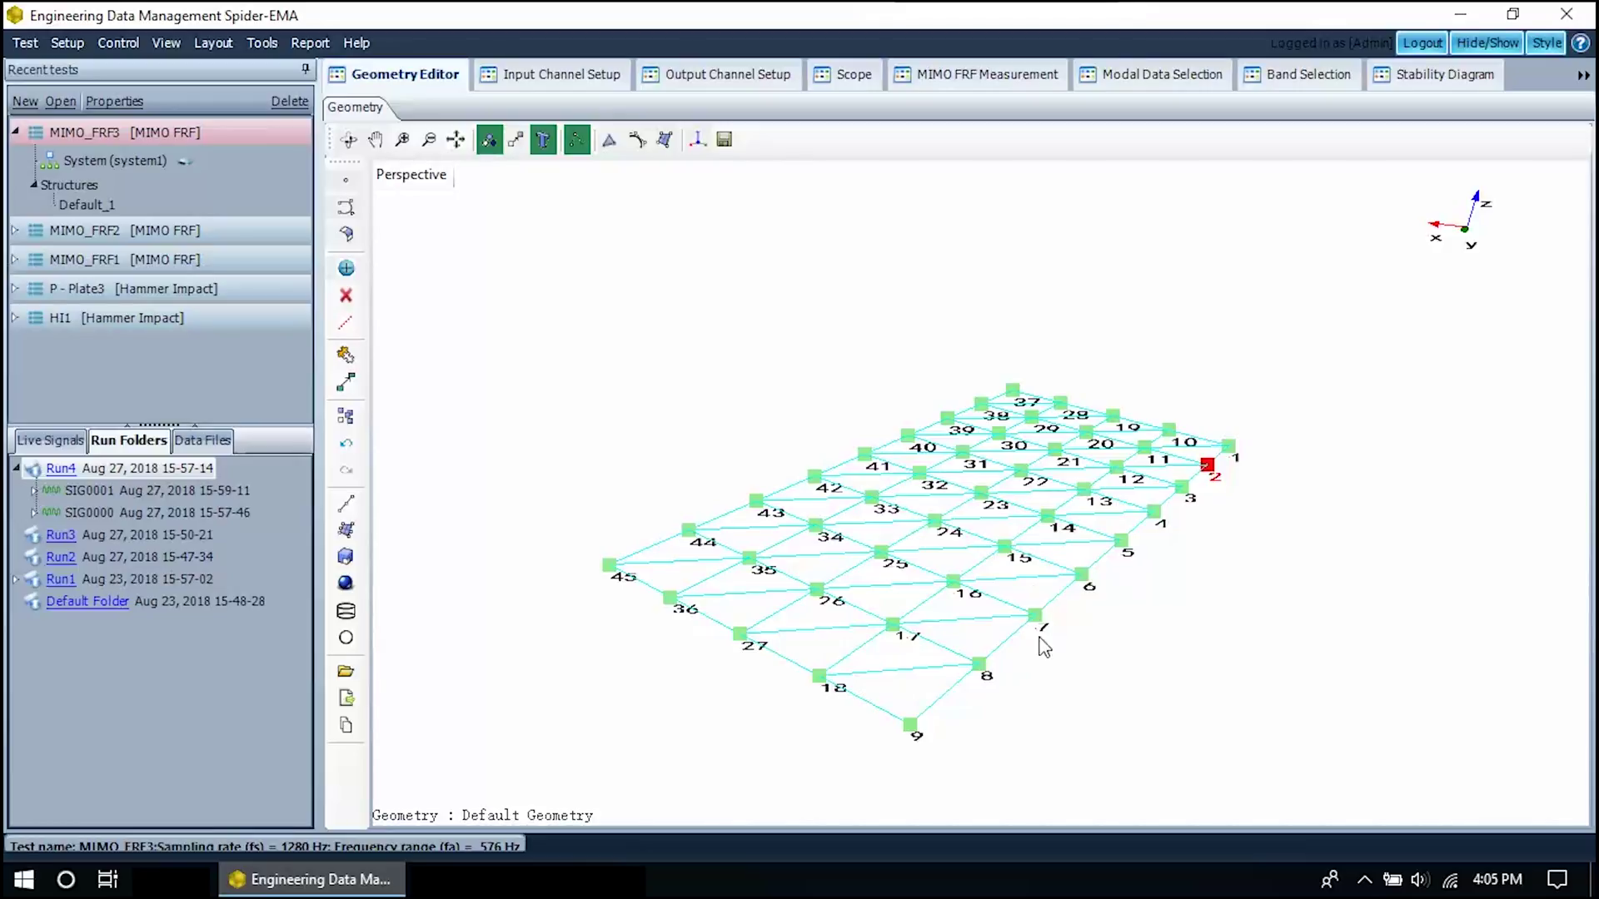
pyautogui.click(589, 74)
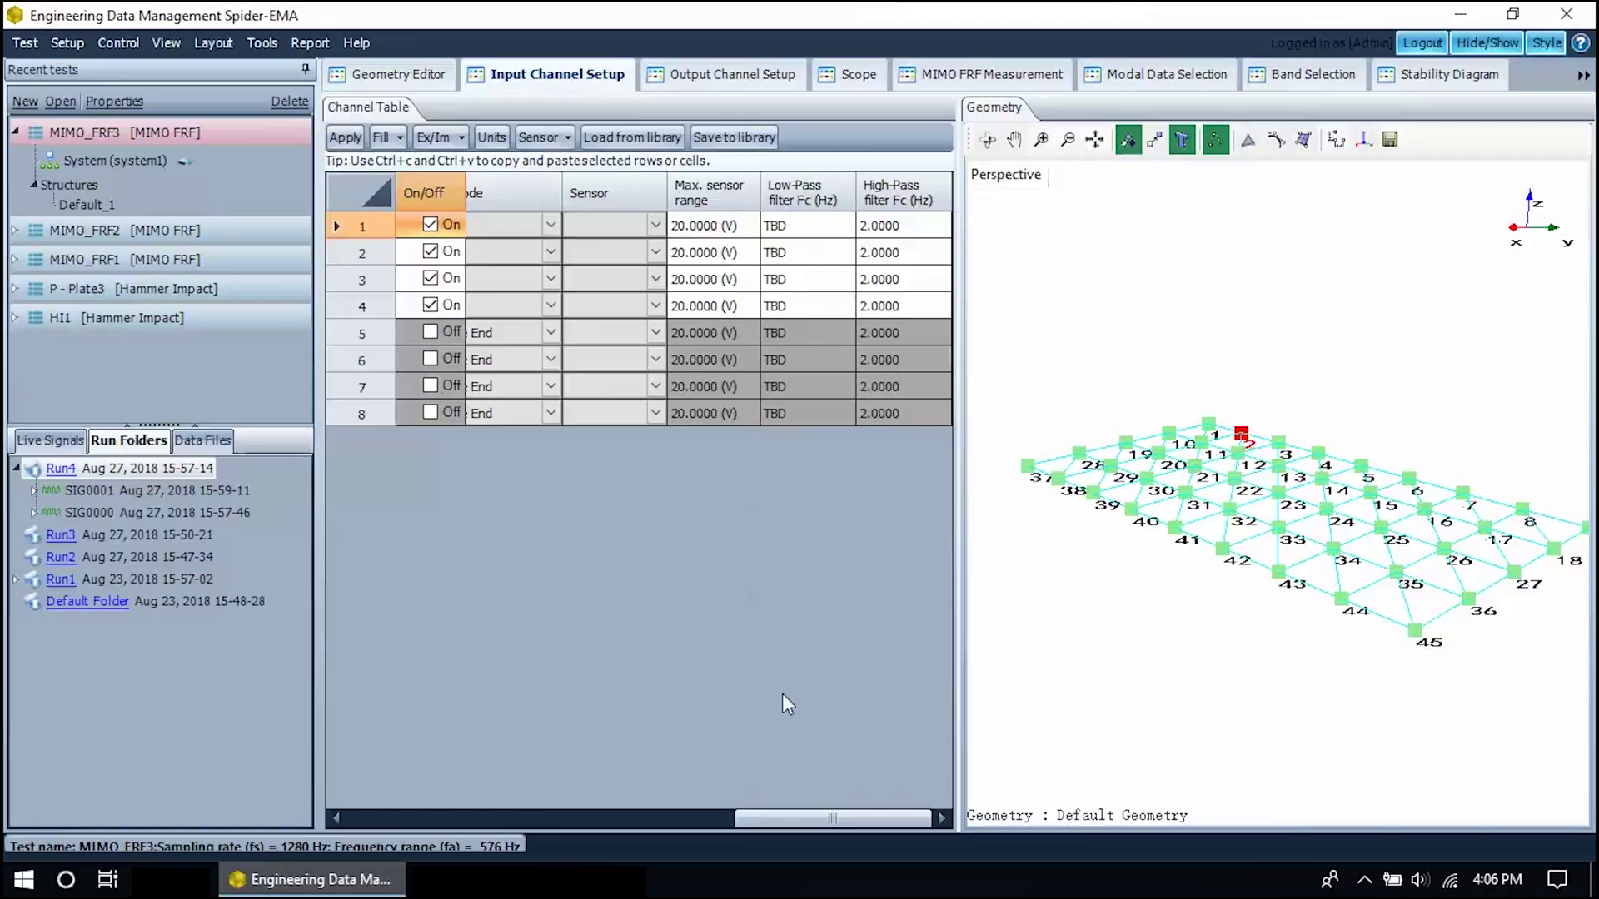
# Step: Check channels 2–4's mesh points, then review the Burst Random 0.050 V shaker outputs
pyautogui.moveTo(775, 834); pyautogui.dragTo(455, 813)
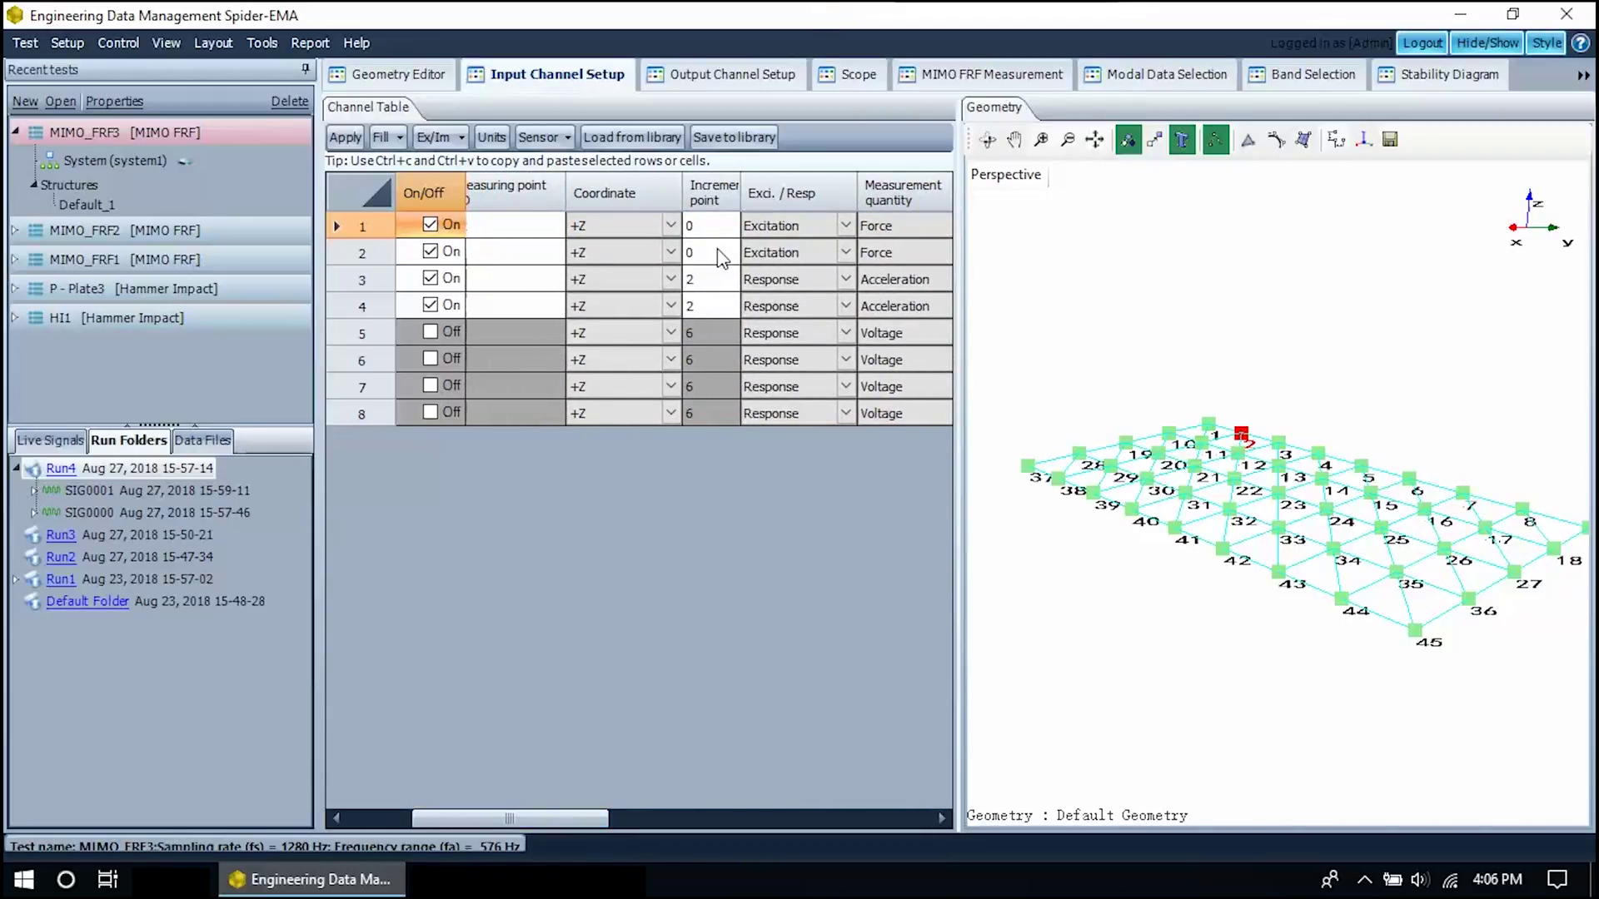
pyautogui.click(721, 254)
pyautogui.click(721, 280)
pyautogui.click(721, 307)
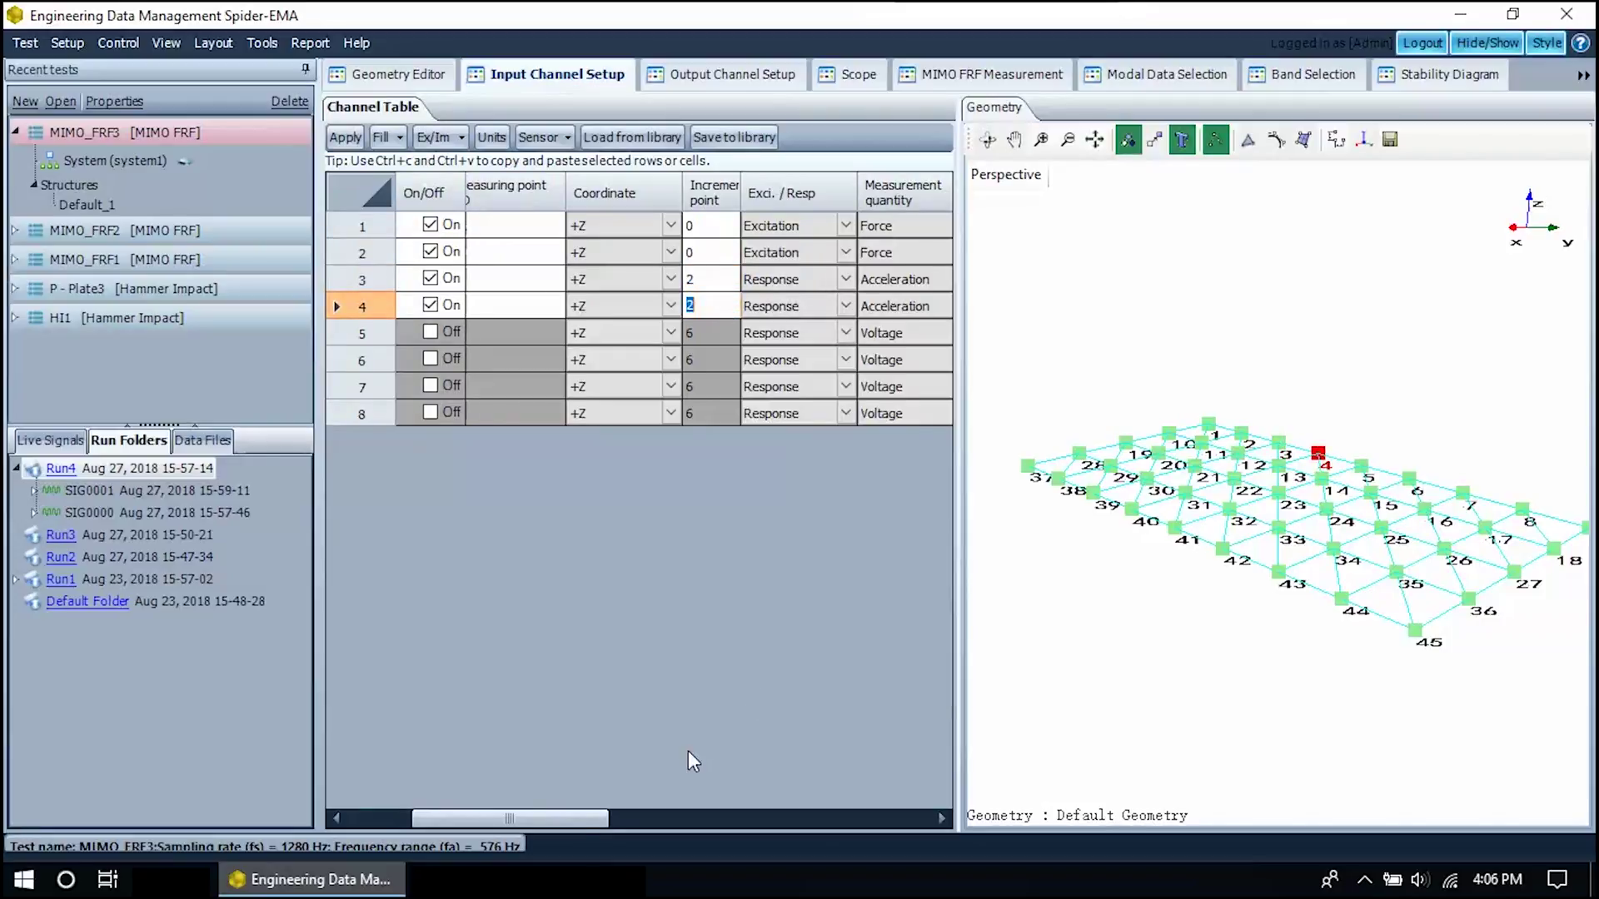
pyautogui.moveTo(551, 818); pyautogui.dragTo(672, 861)
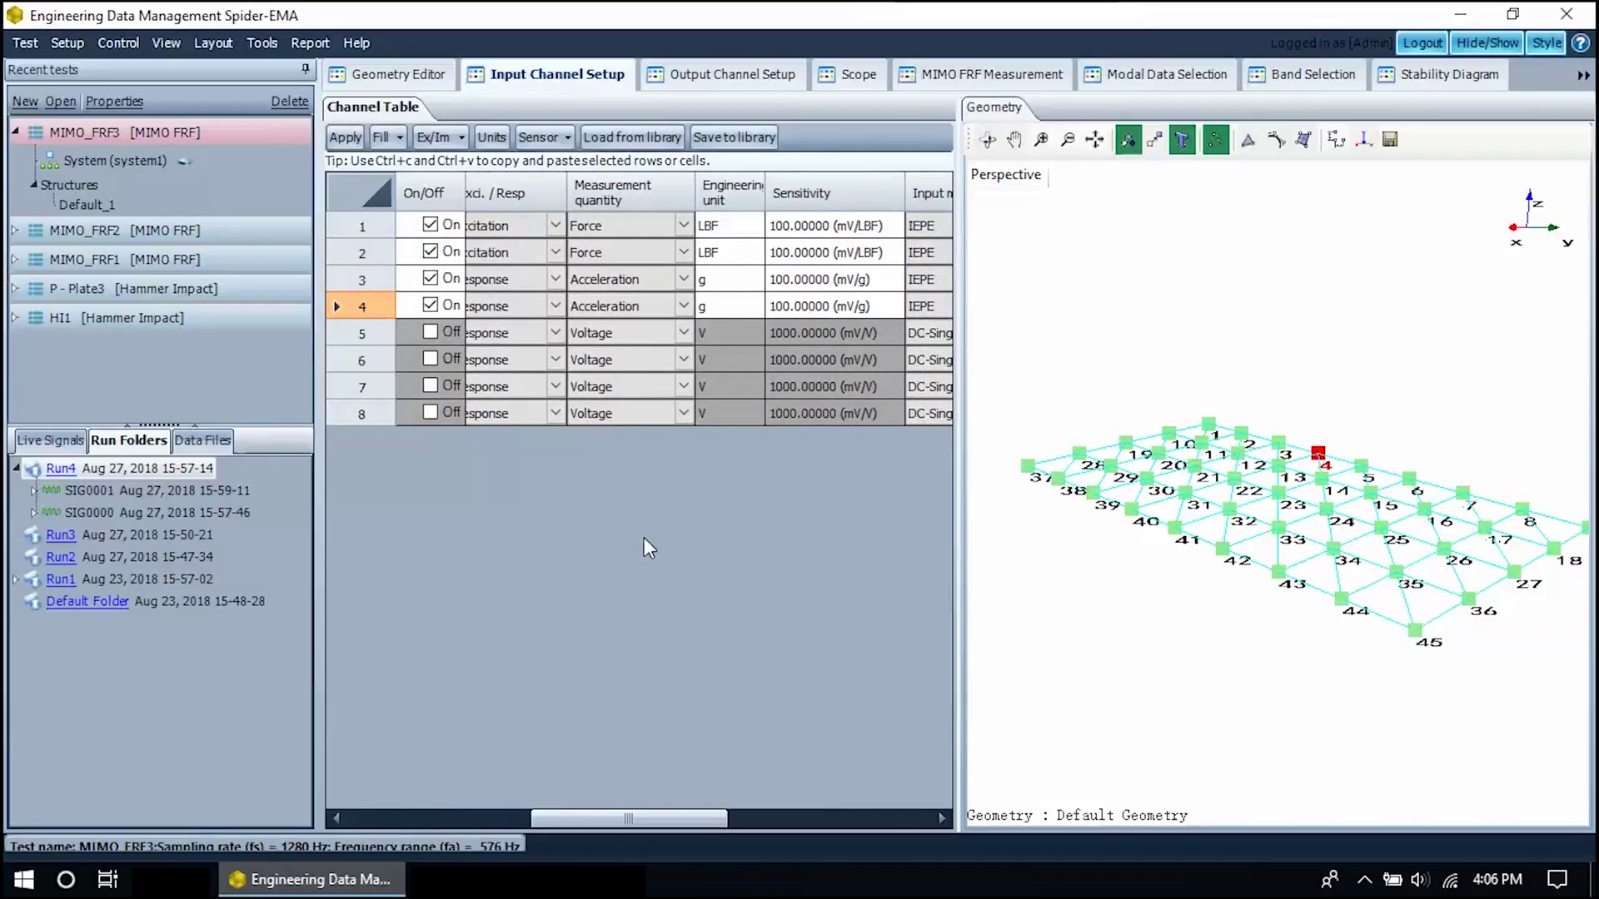
pyautogui.click(749, 77)
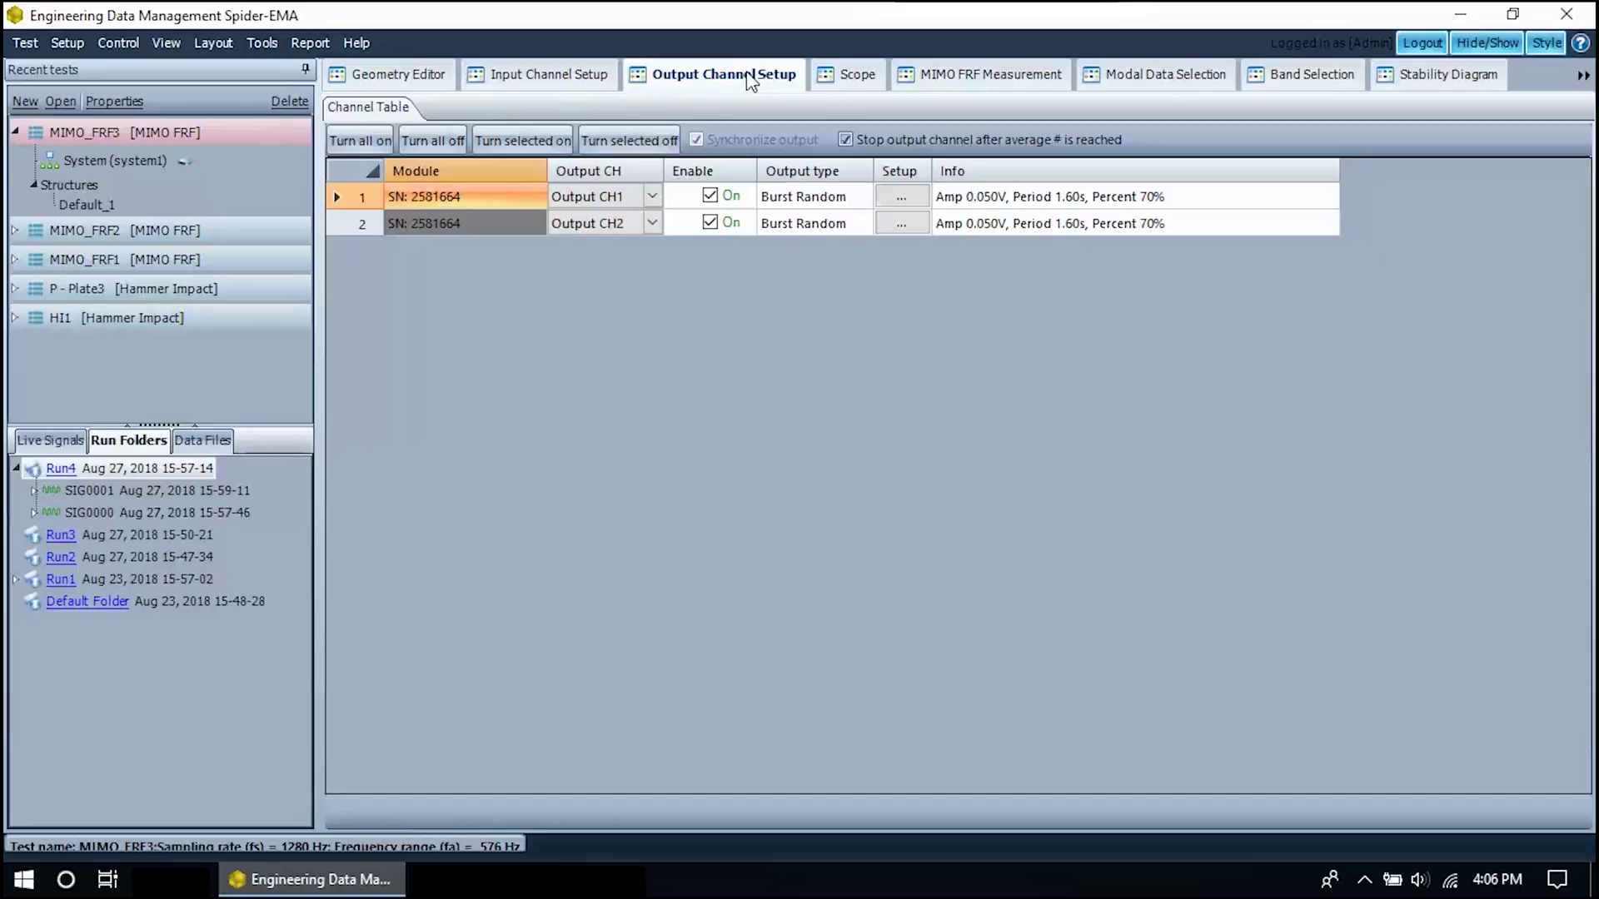
pyautogui.click(900, 198)
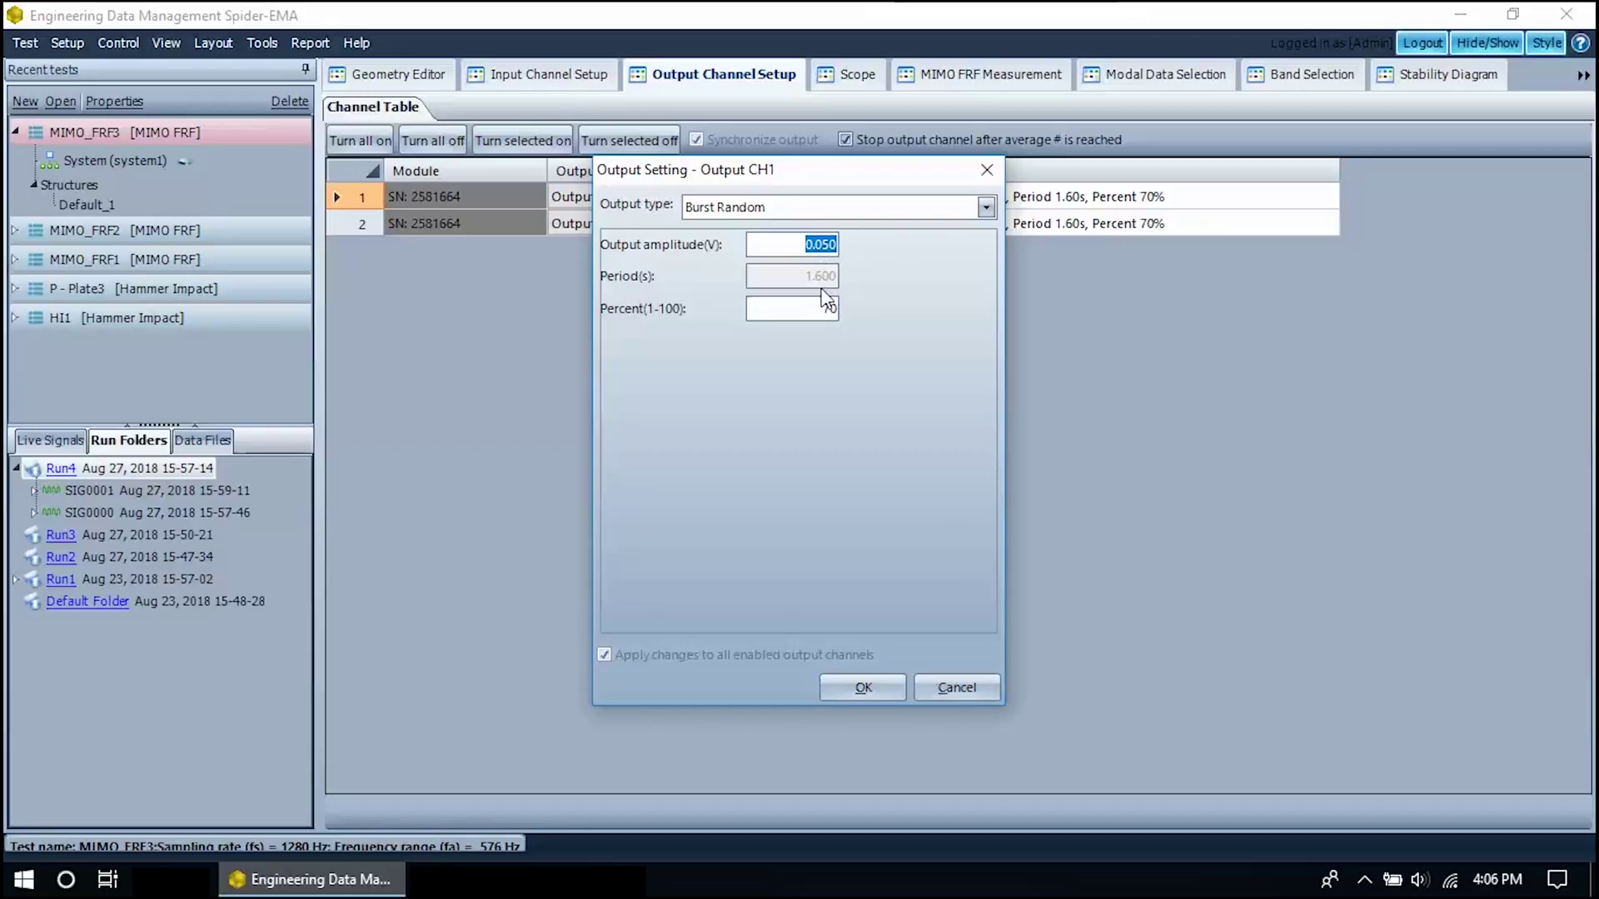
pyautogui.click(896, 212)
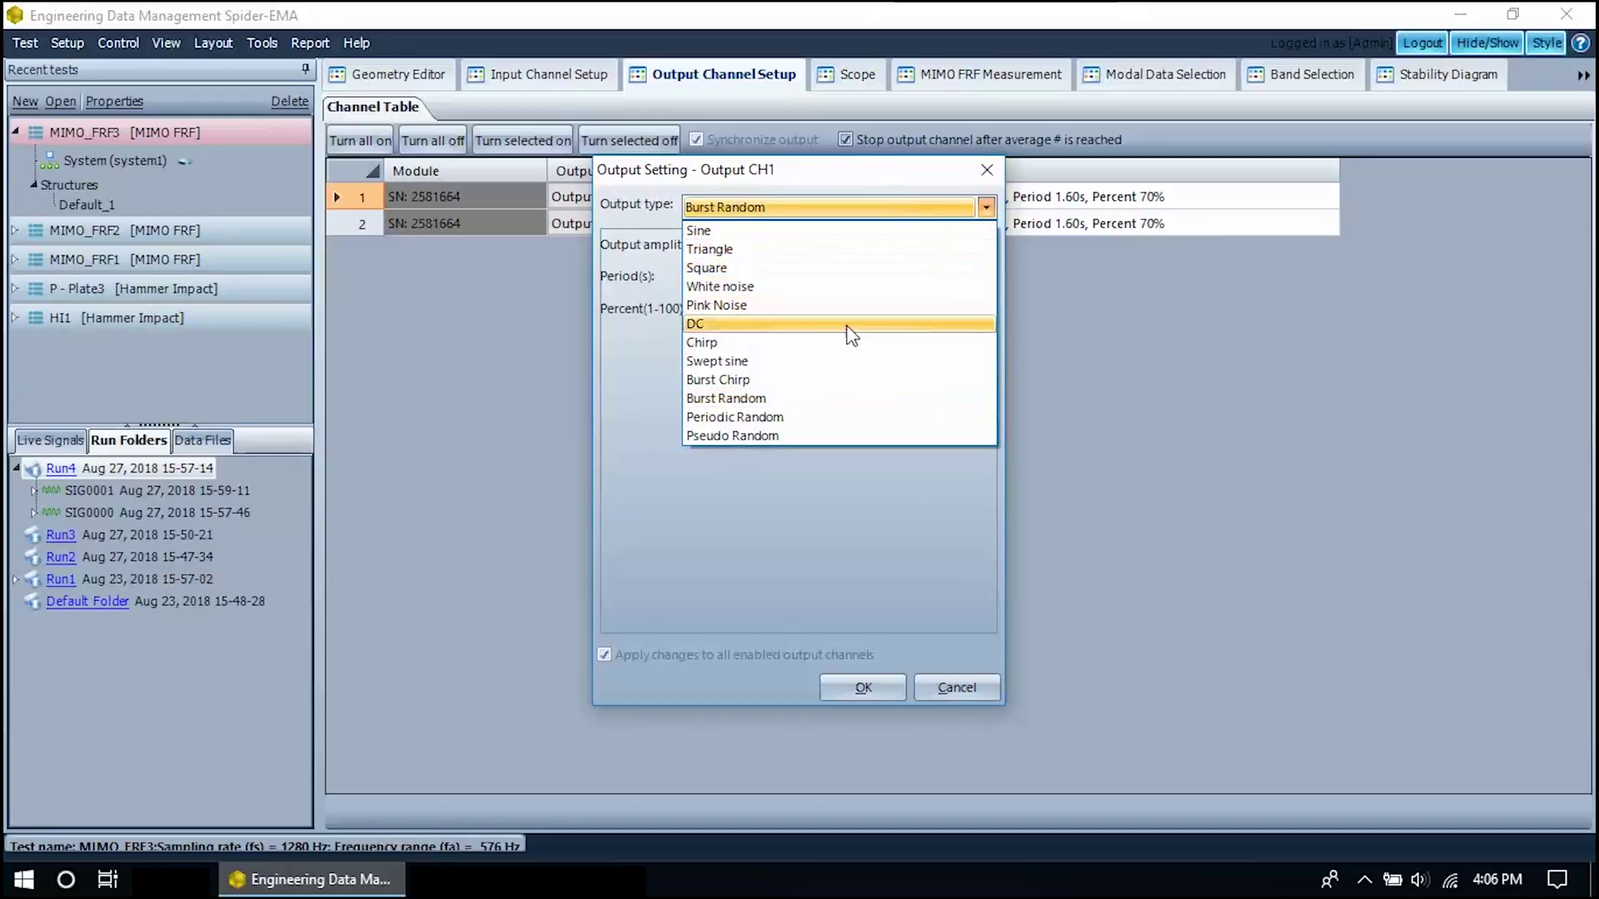
pyautogui.click(986, 208)
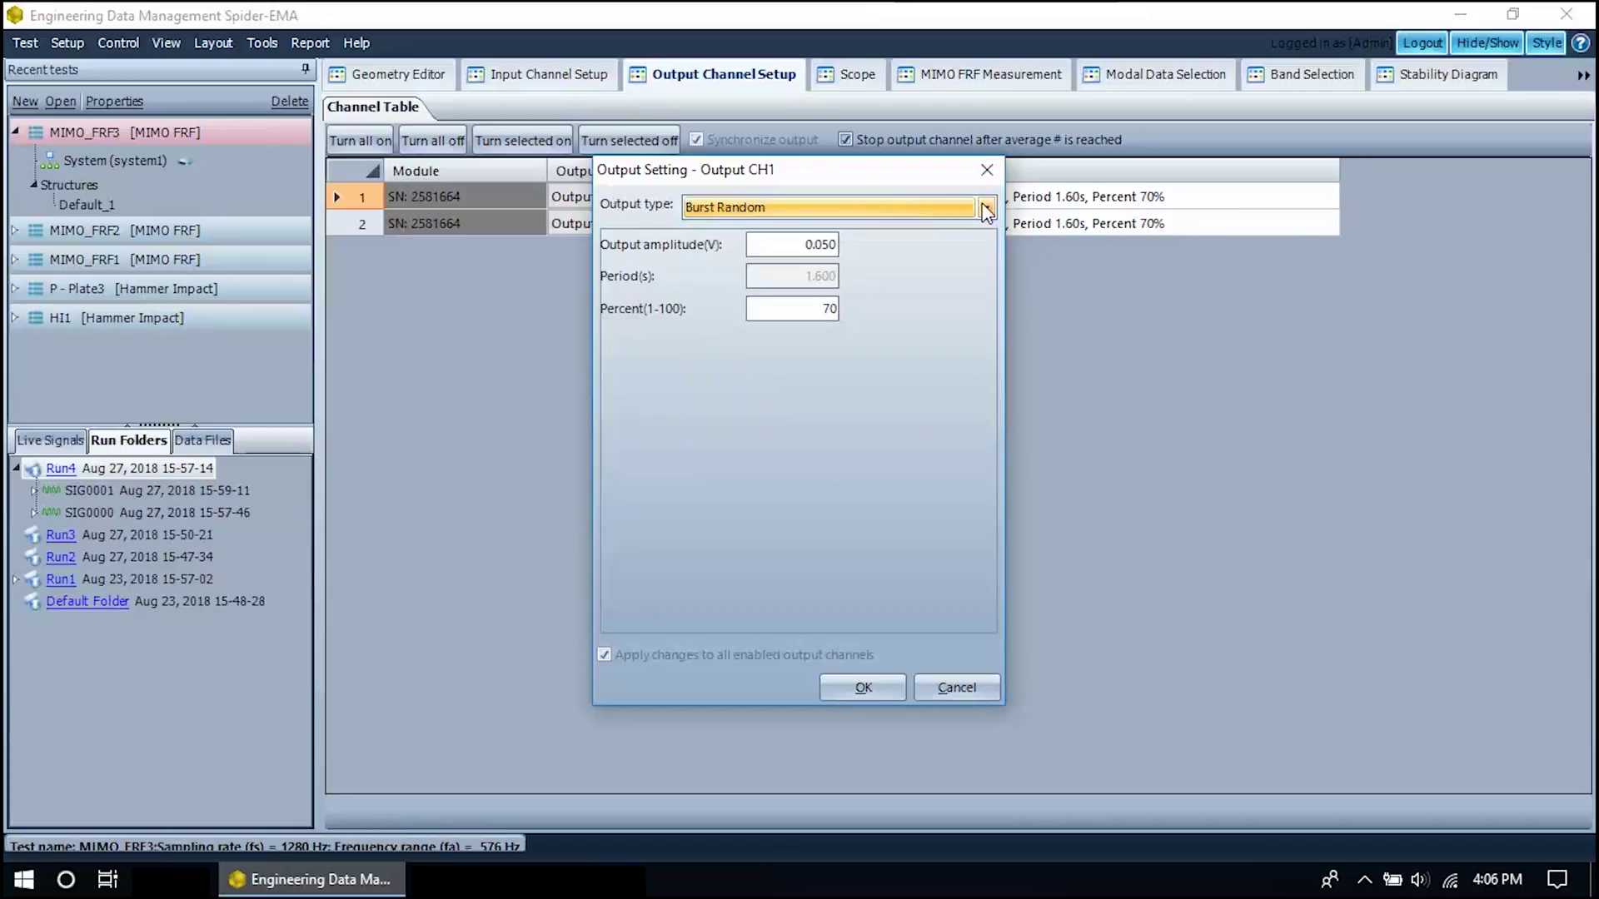
pyautogui.click(850, 686)
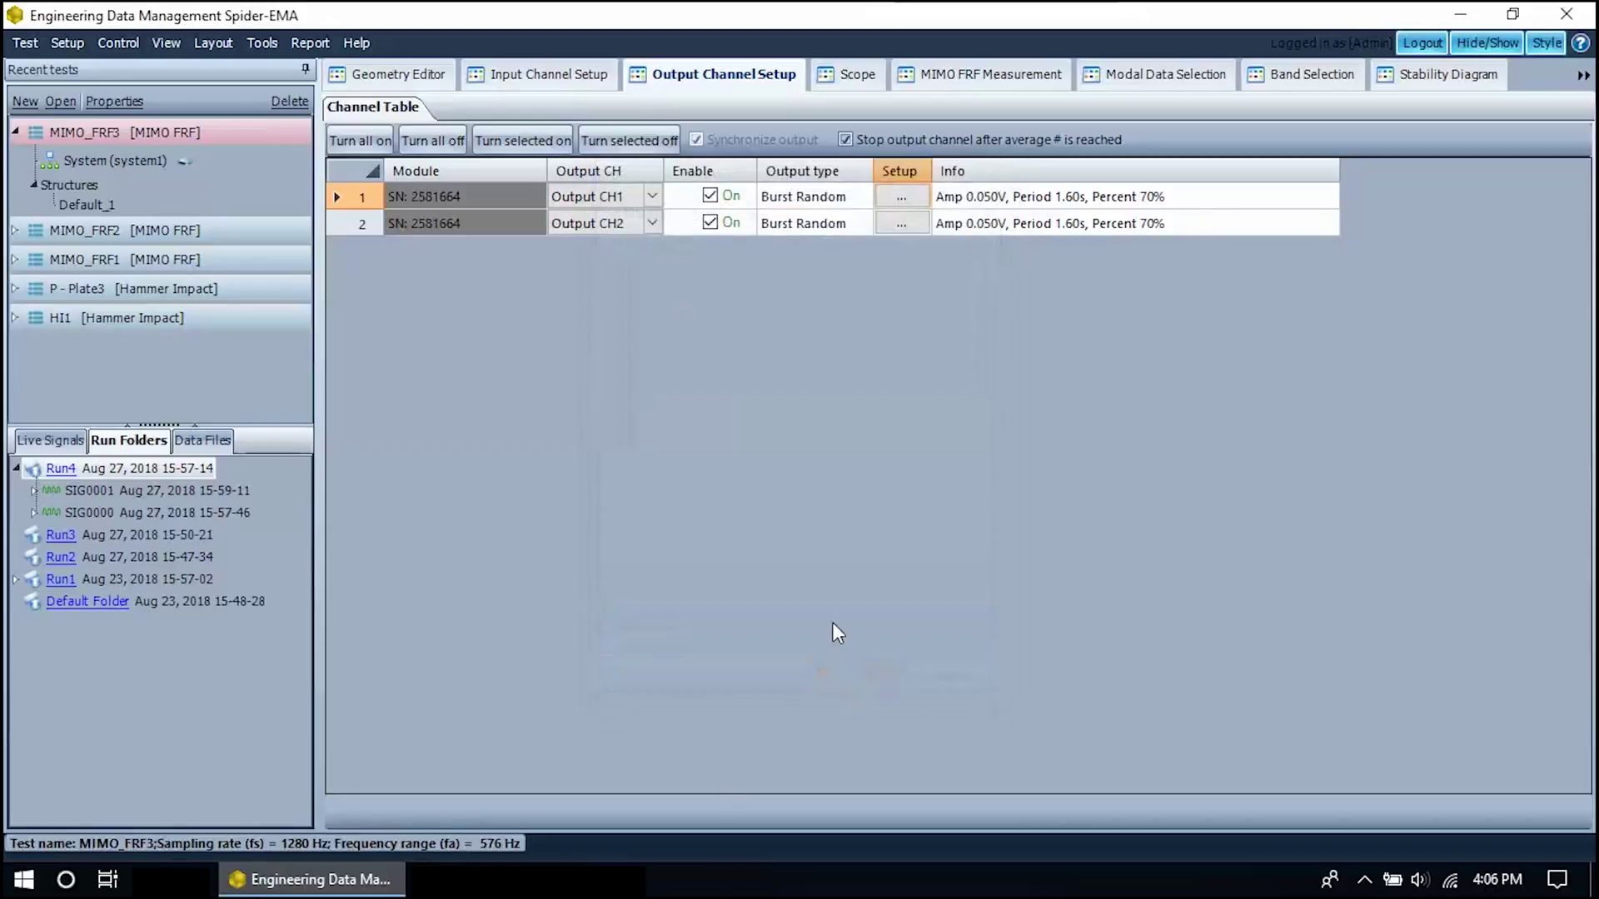
# Step: View the Scope and MIMO FRF block, FRF and coherence plots, then browse live signals
pyautogui.click(848, 81)
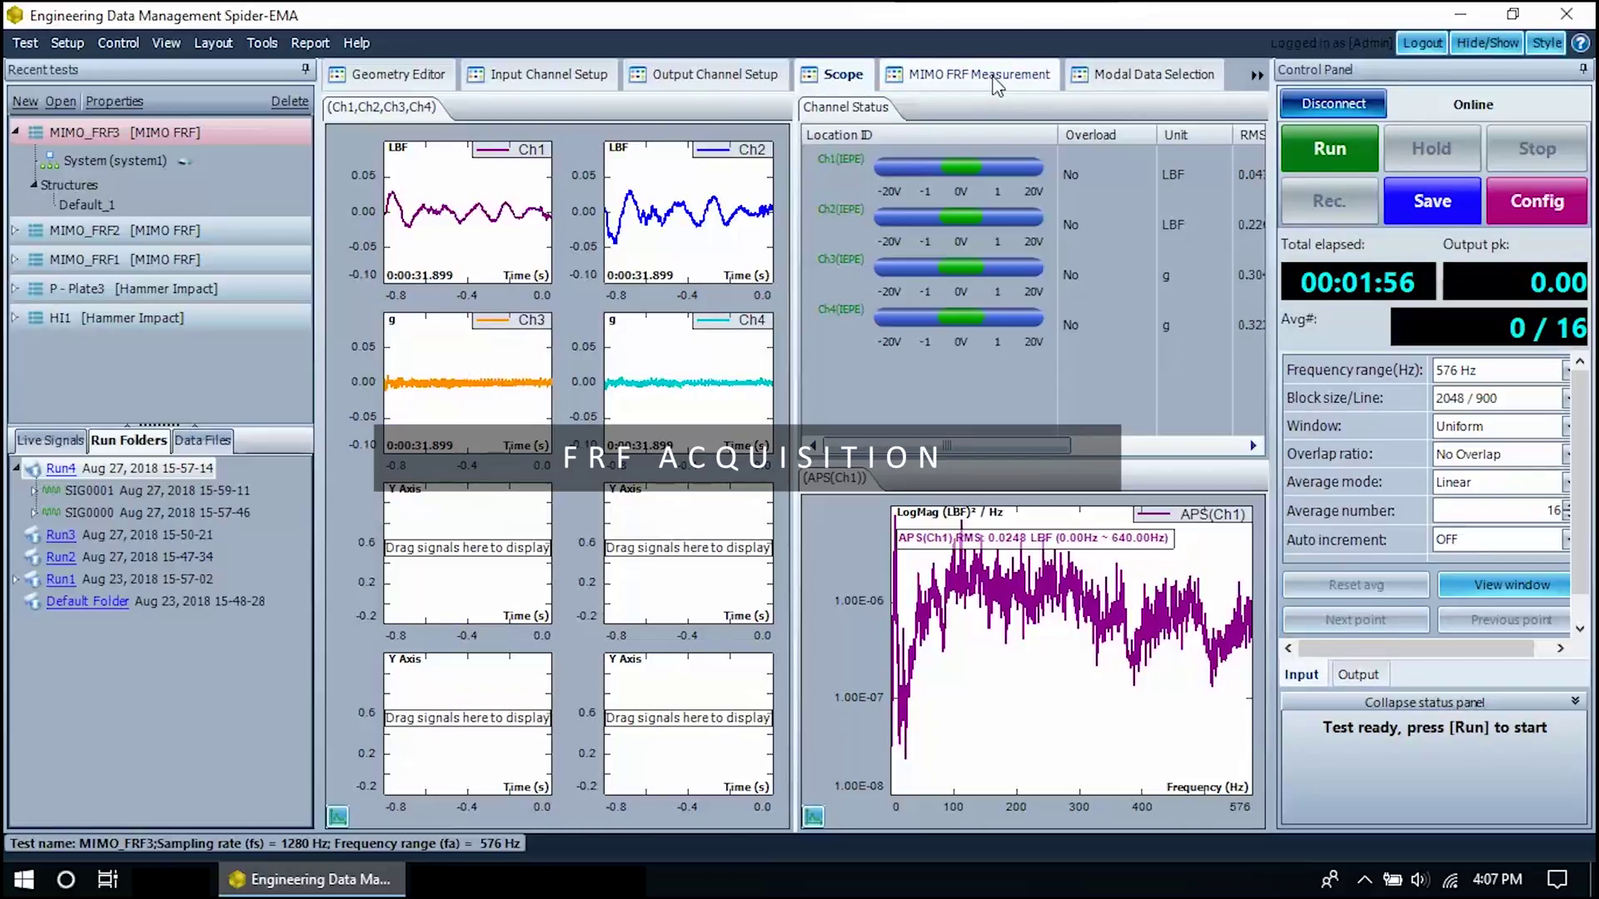
pyautogui.click(997, 83)
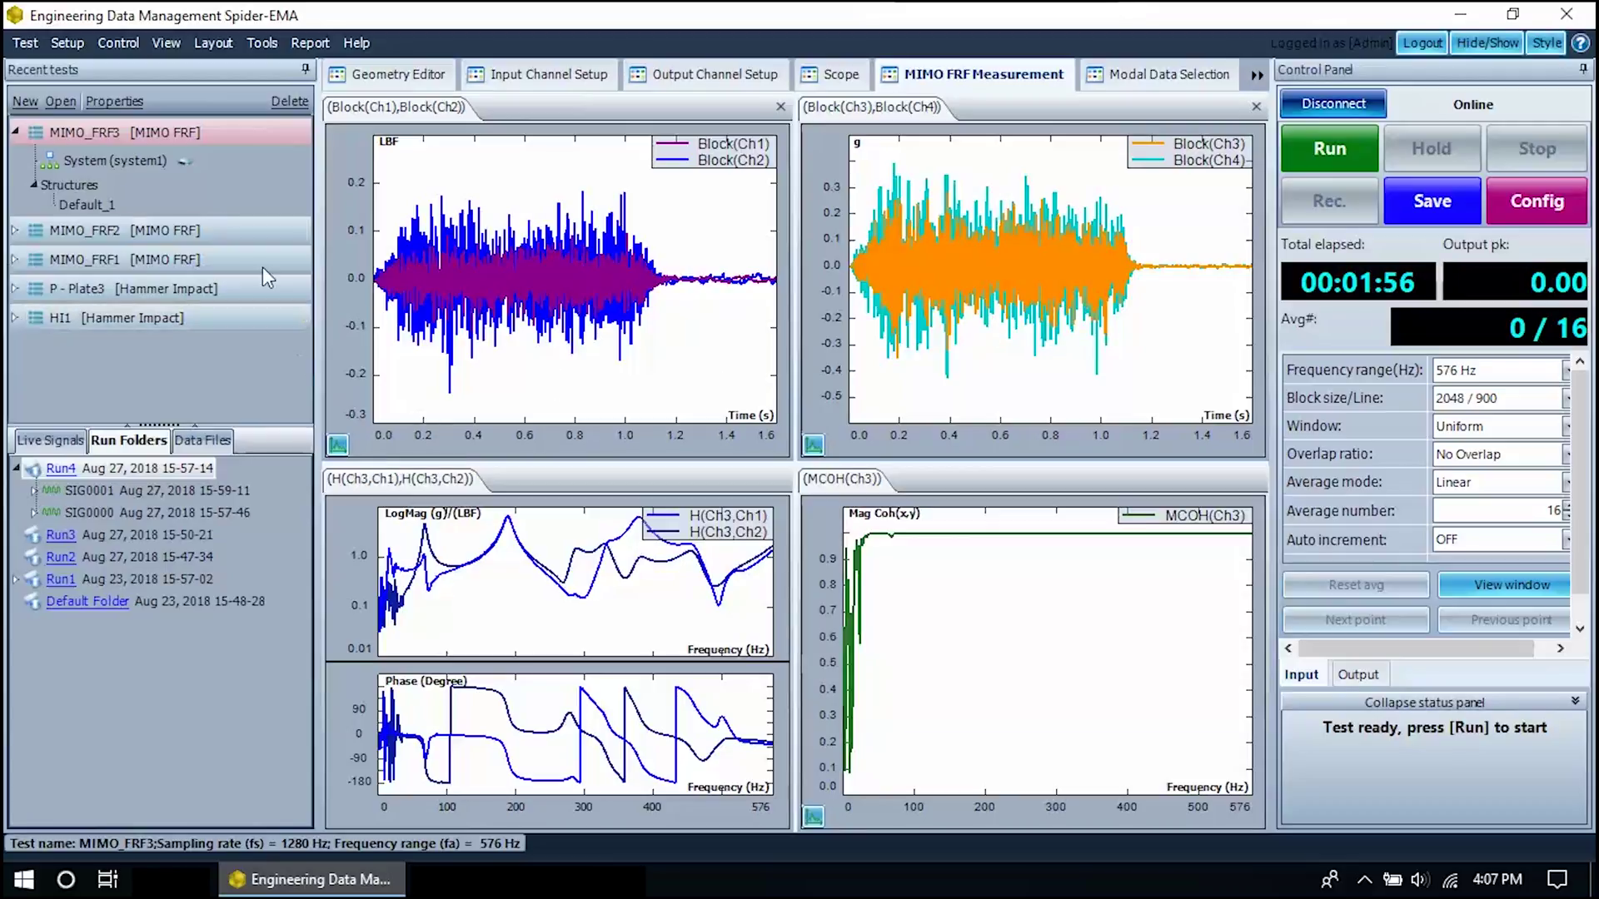
pyautogui.click(57, 443)
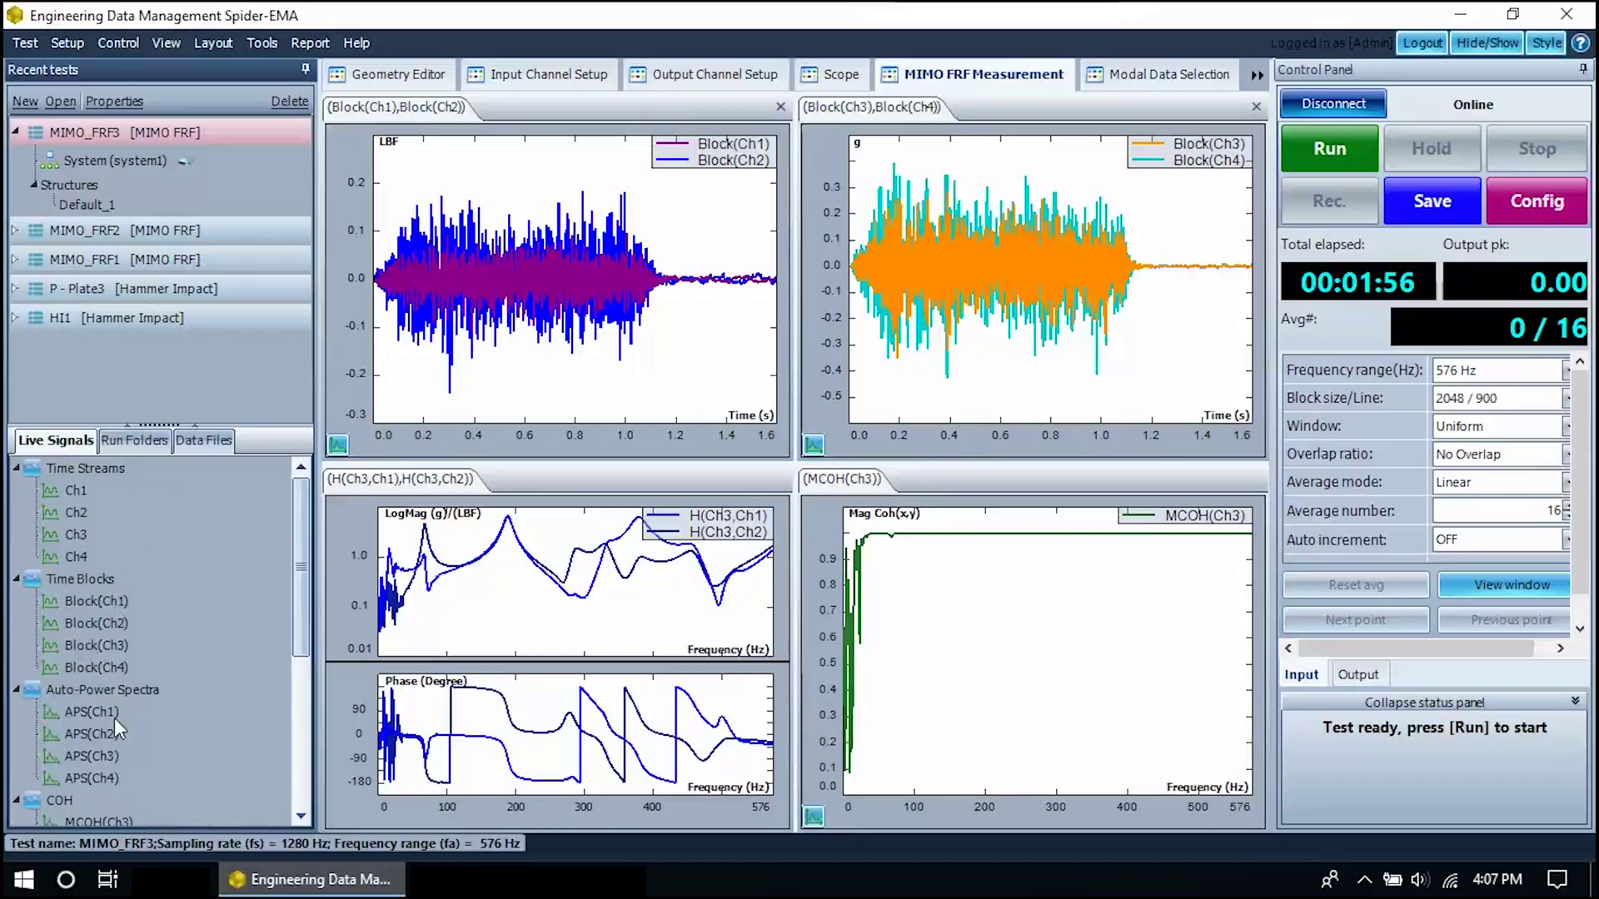
pyautogui.moveTo(296, 570); pyautogui.dragTo(303, 741)
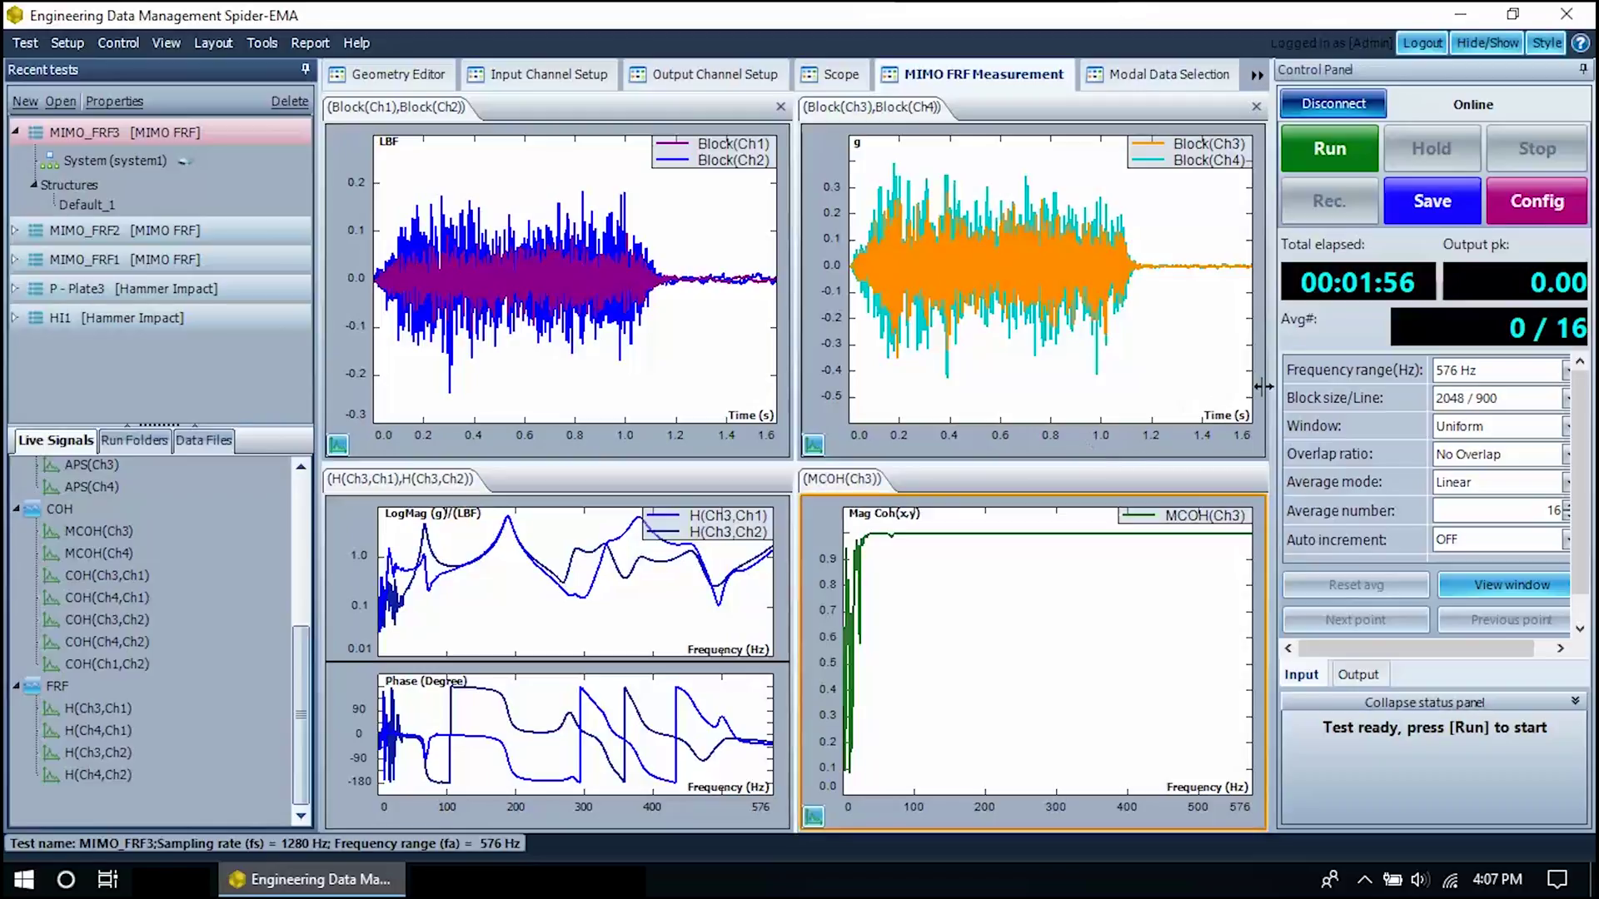
pyautogui.click(1567, 202)
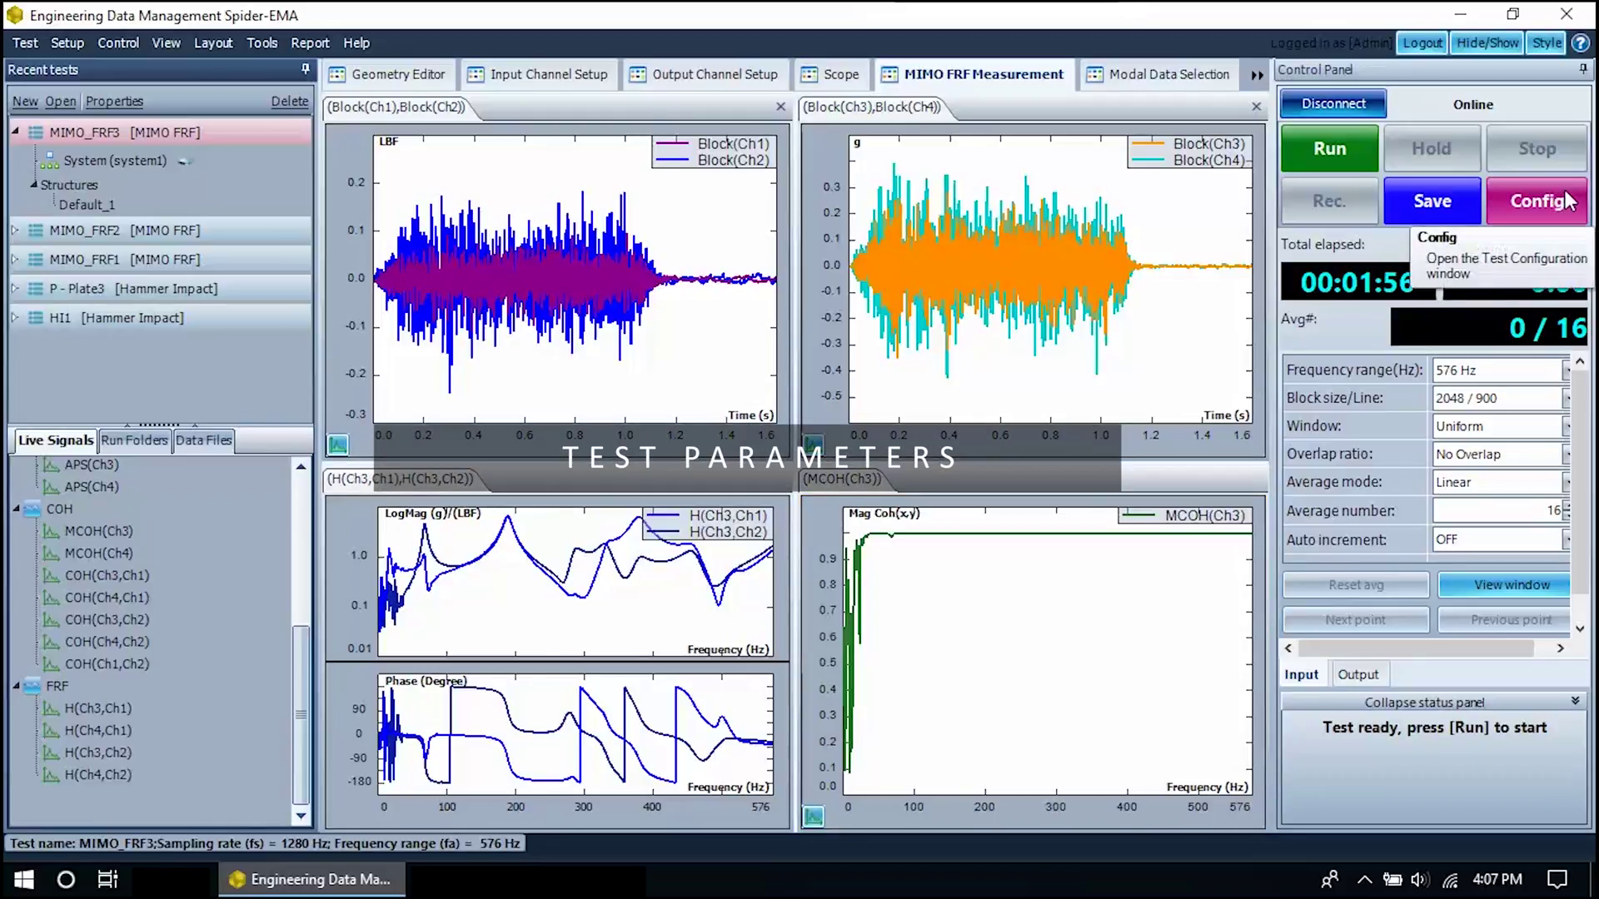
pyautogui.click(1566, 190)
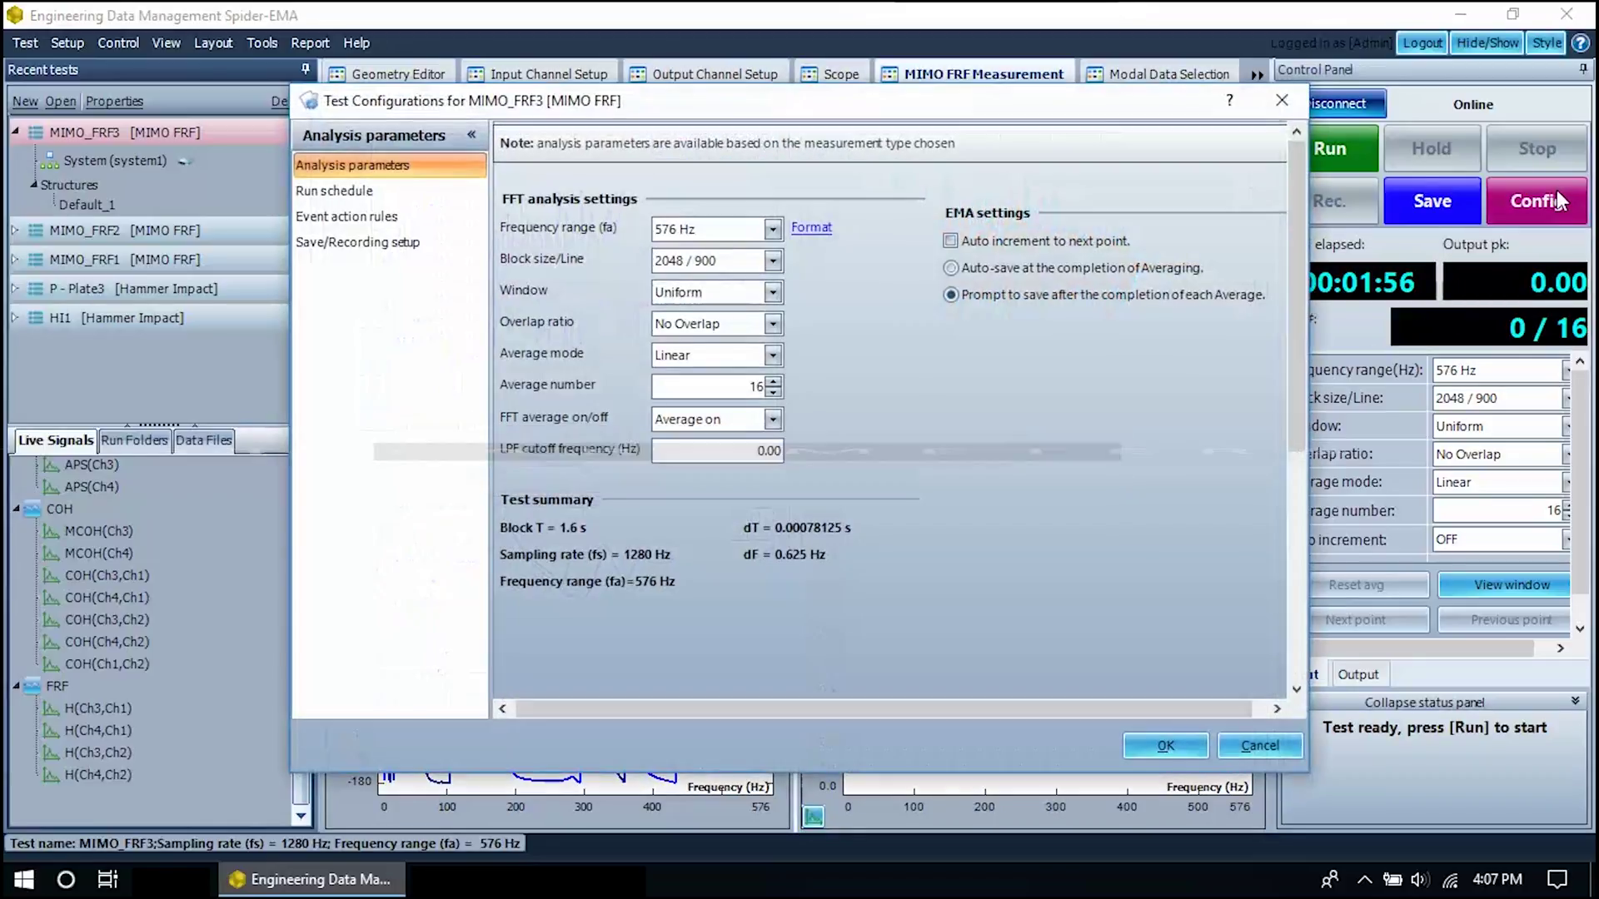
pyautogui.click(774, 229)
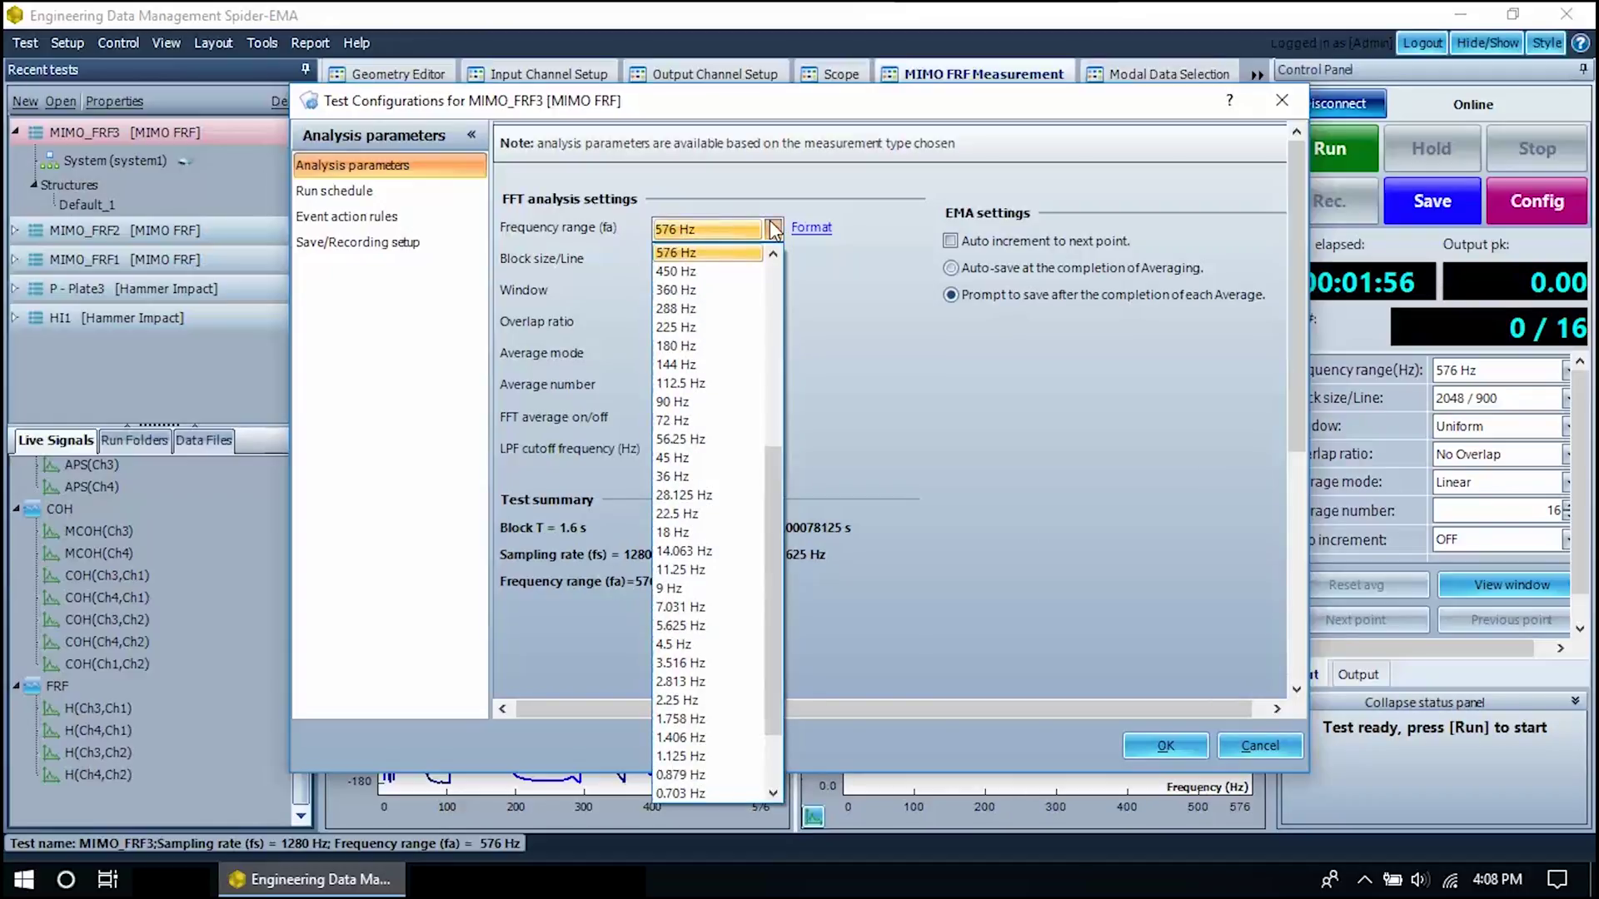
pyautogui.click(773, 229)
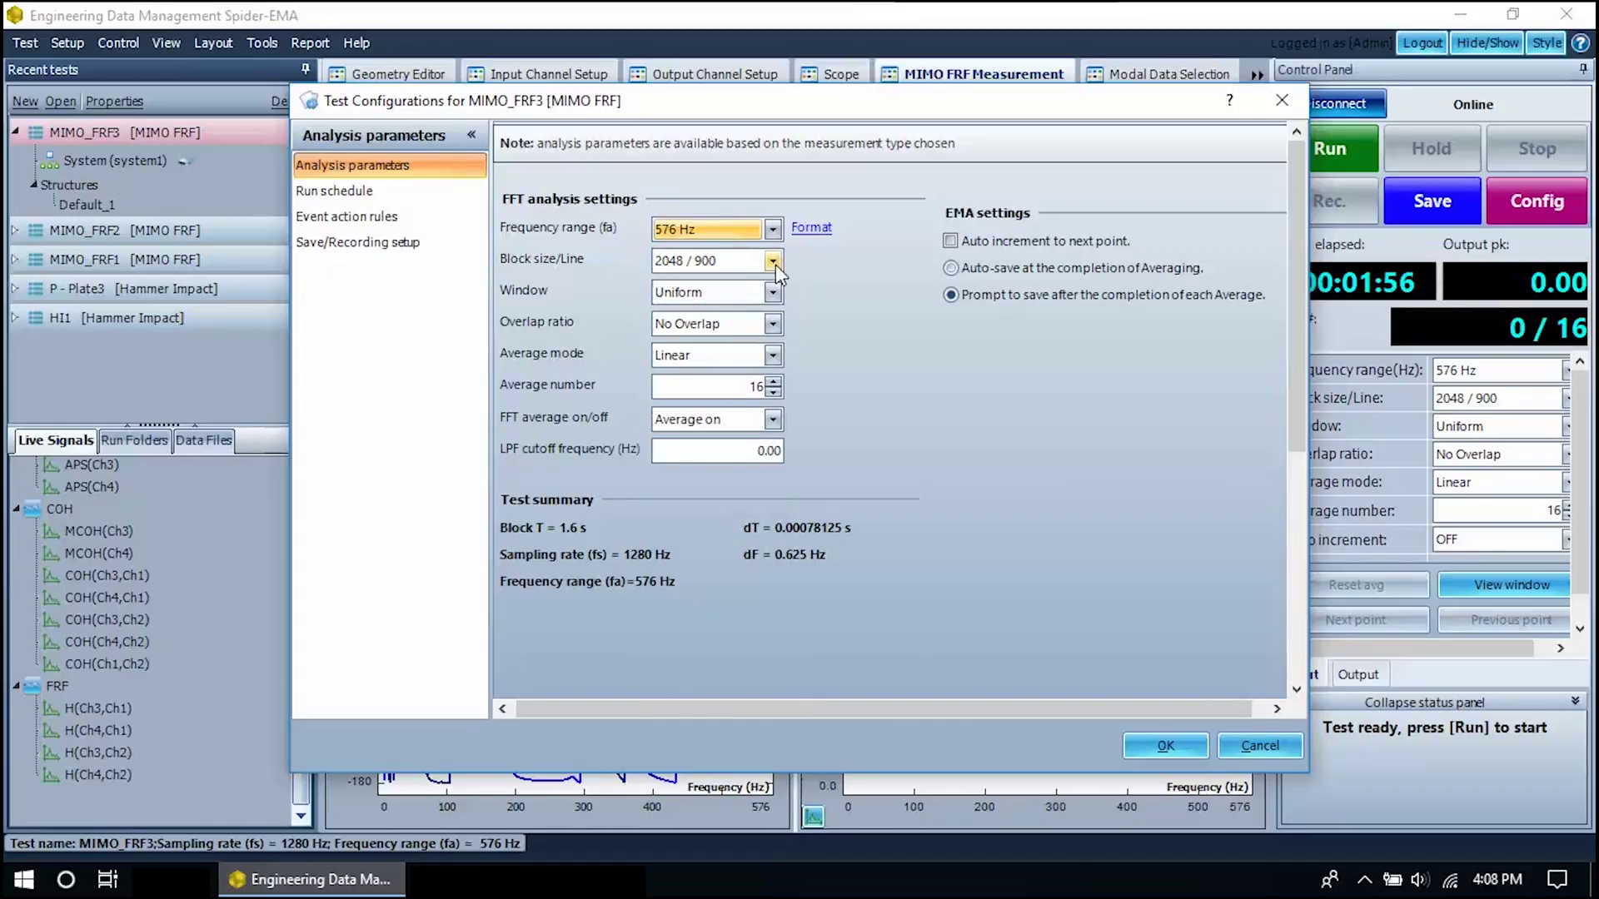
pyautogui.click(773, 261)
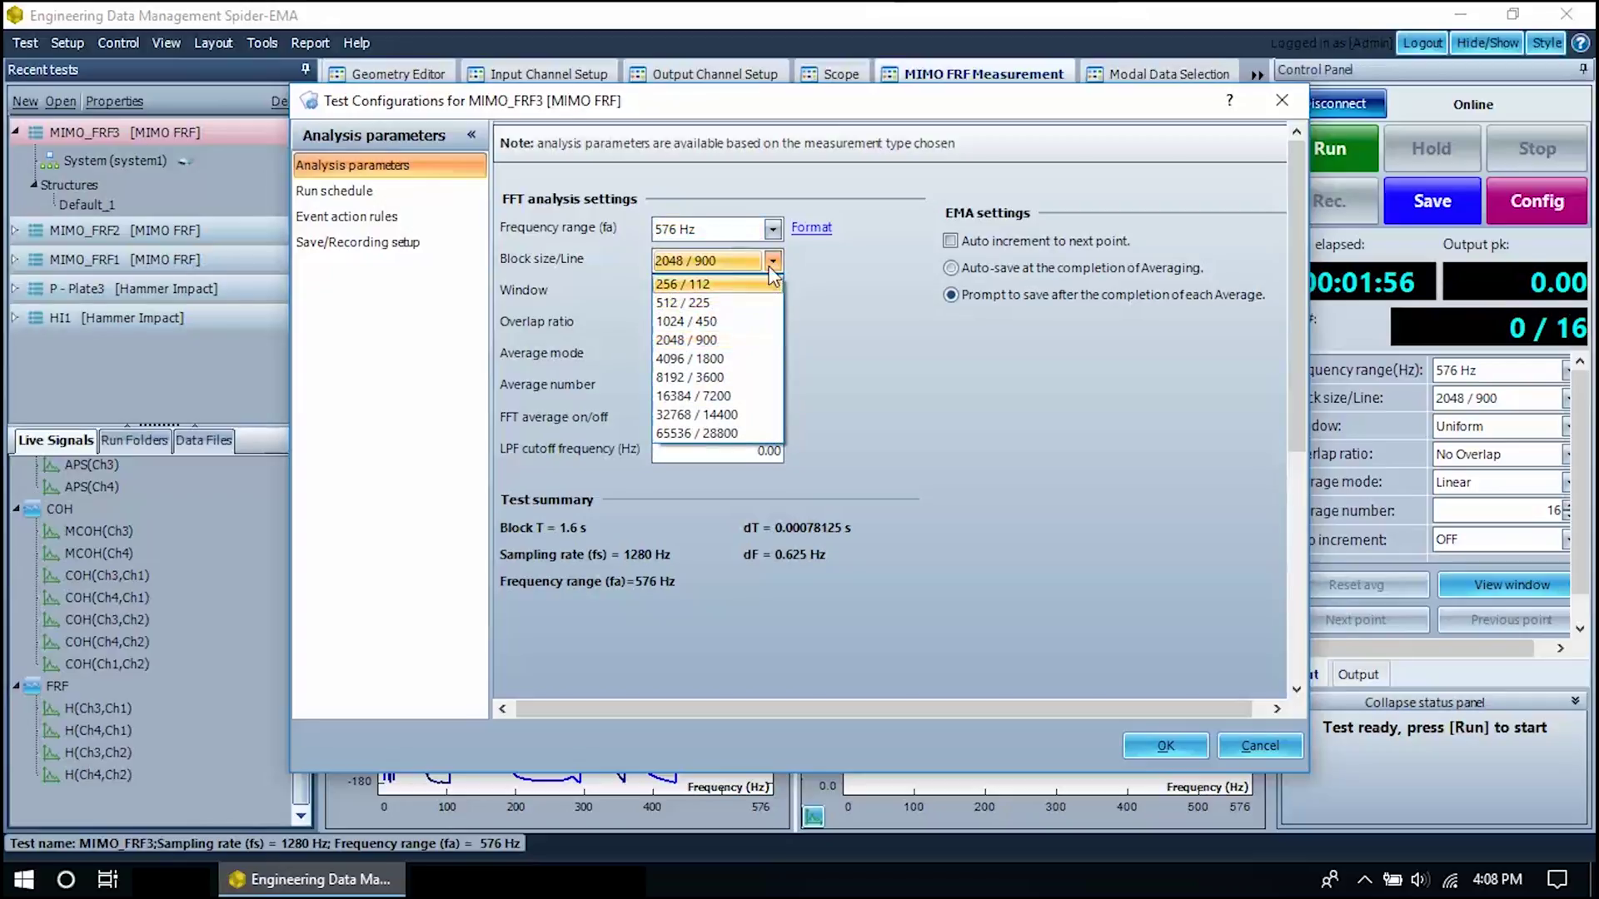
pyautogui.click(773, 262)
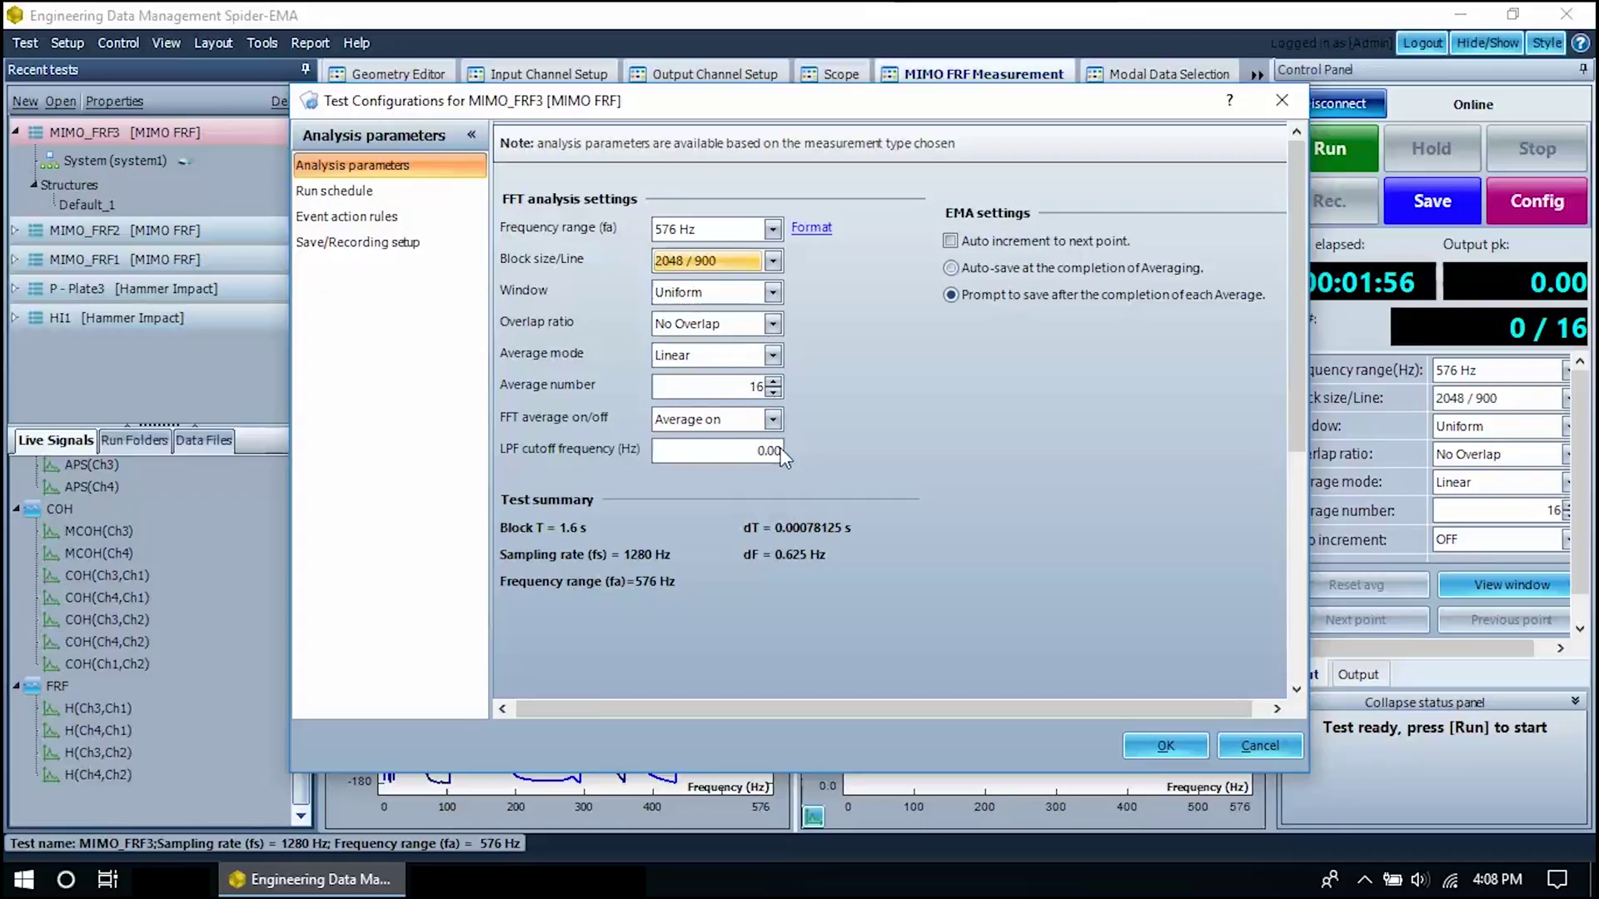
pyautogui.click(1164, 745)
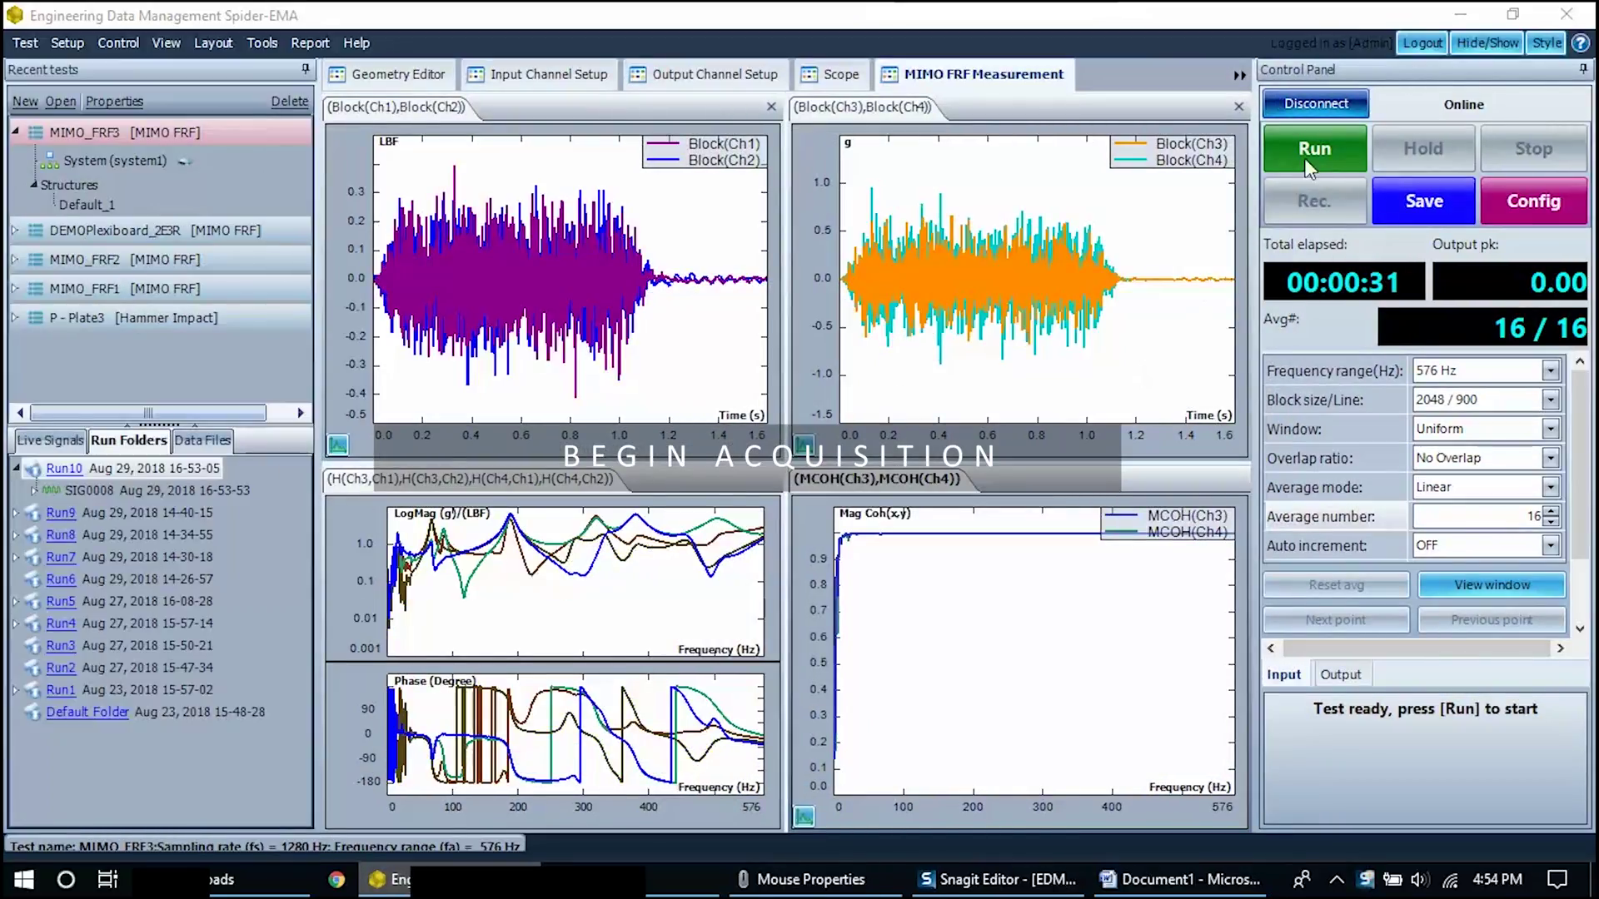
# Step: Run the acquisition, confirm the Spider Check List, and advance after 16 averages
pyautogui.click(1306, 163)
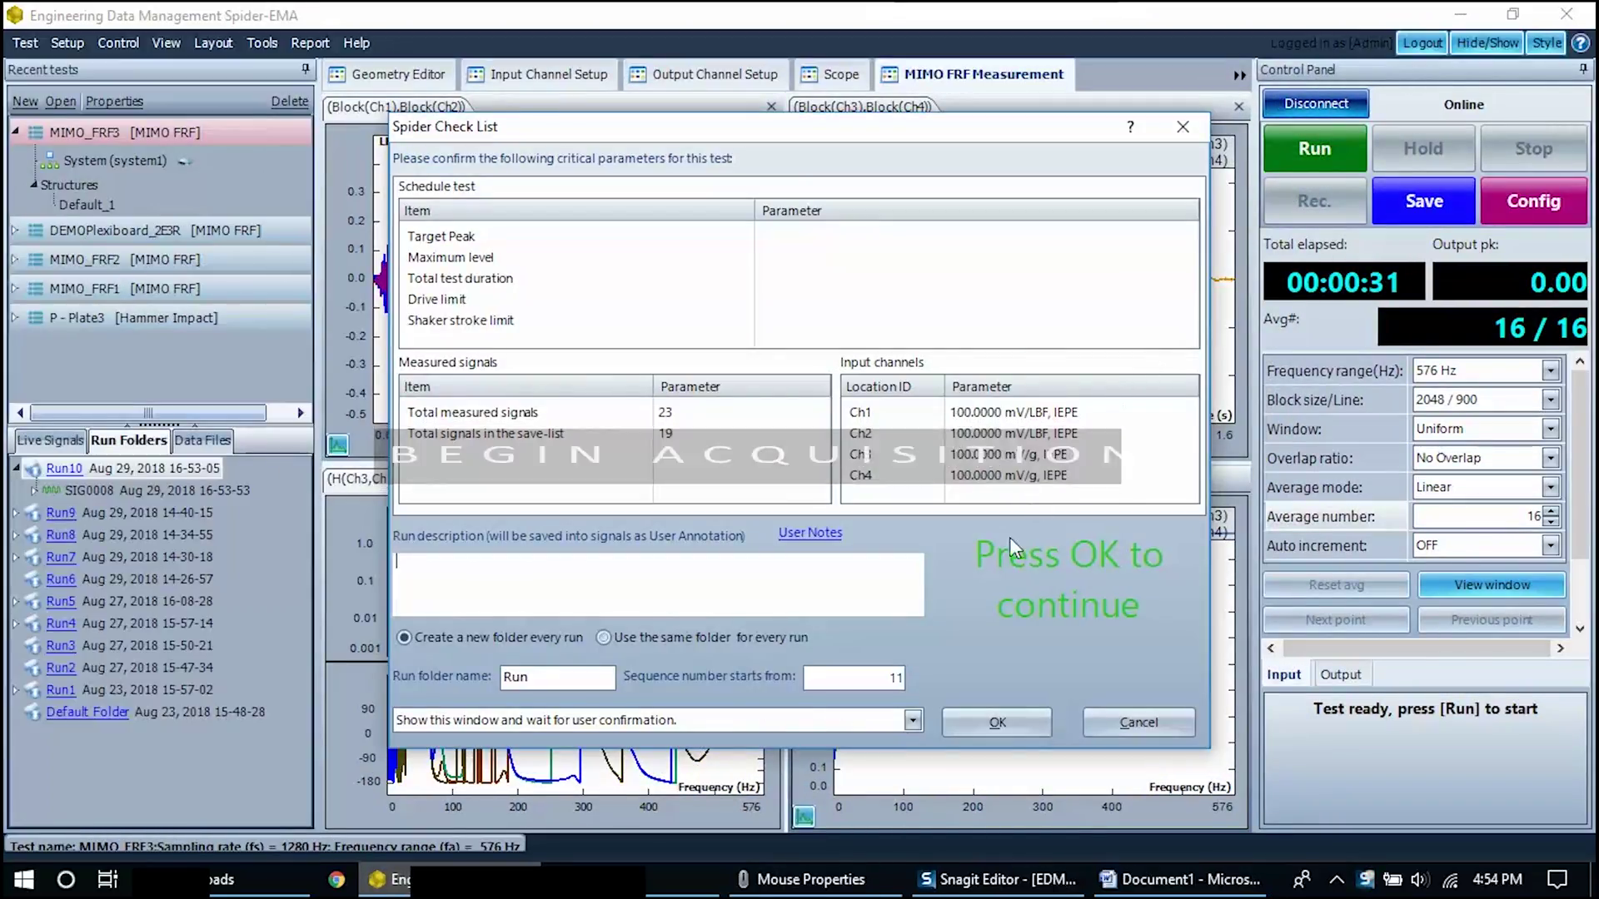
pyautogui.click(993, 728)
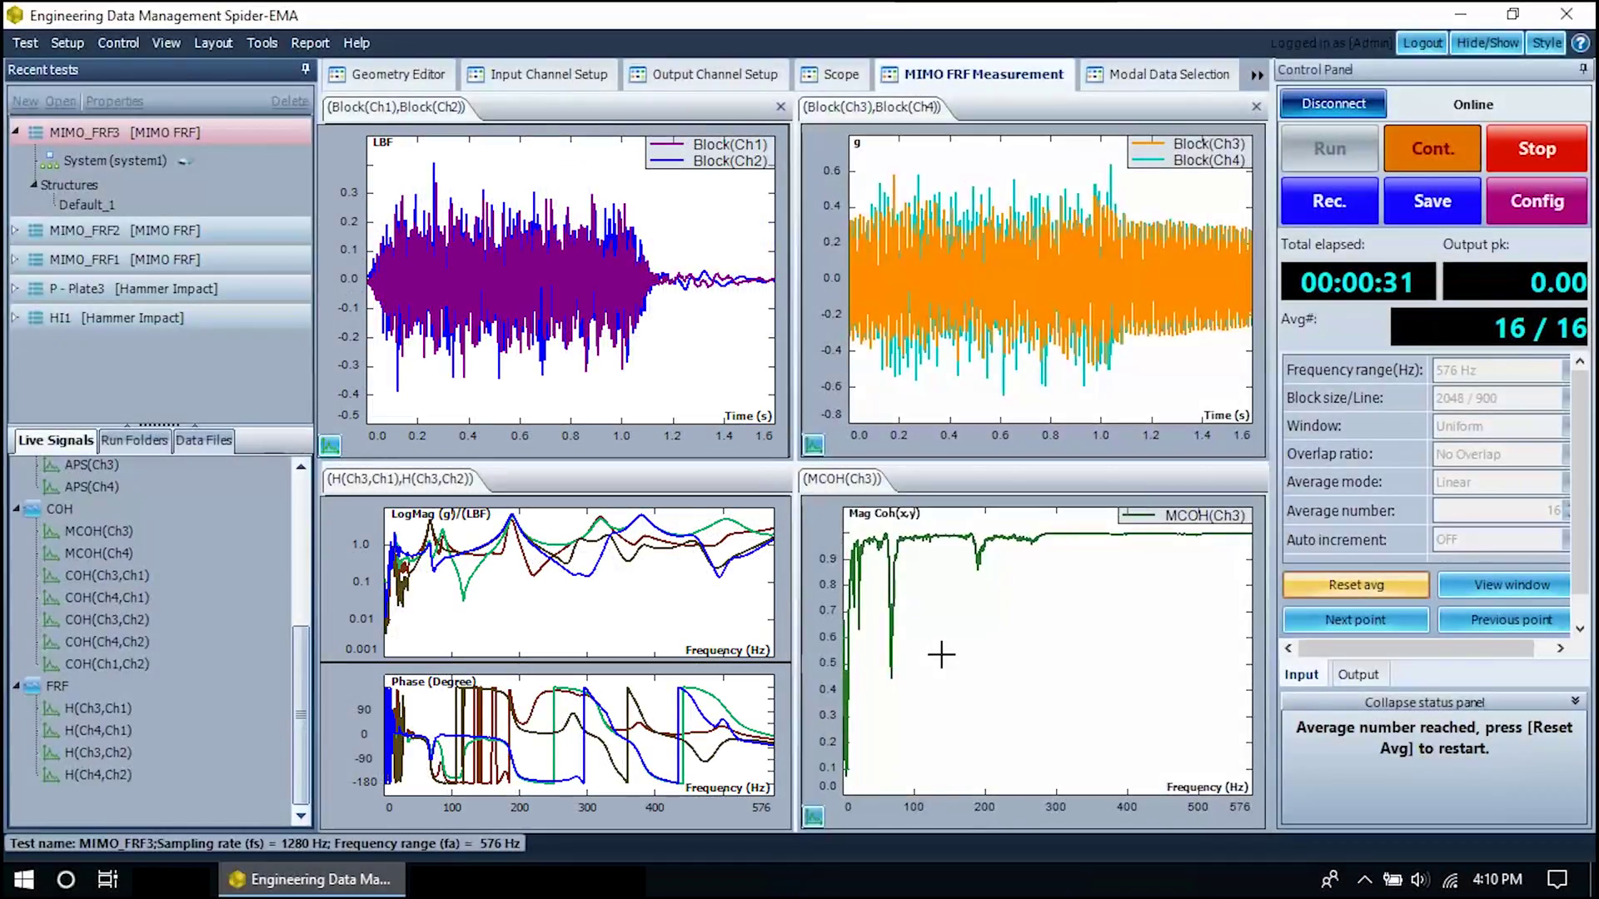
pyautogui.click(1361, 622)
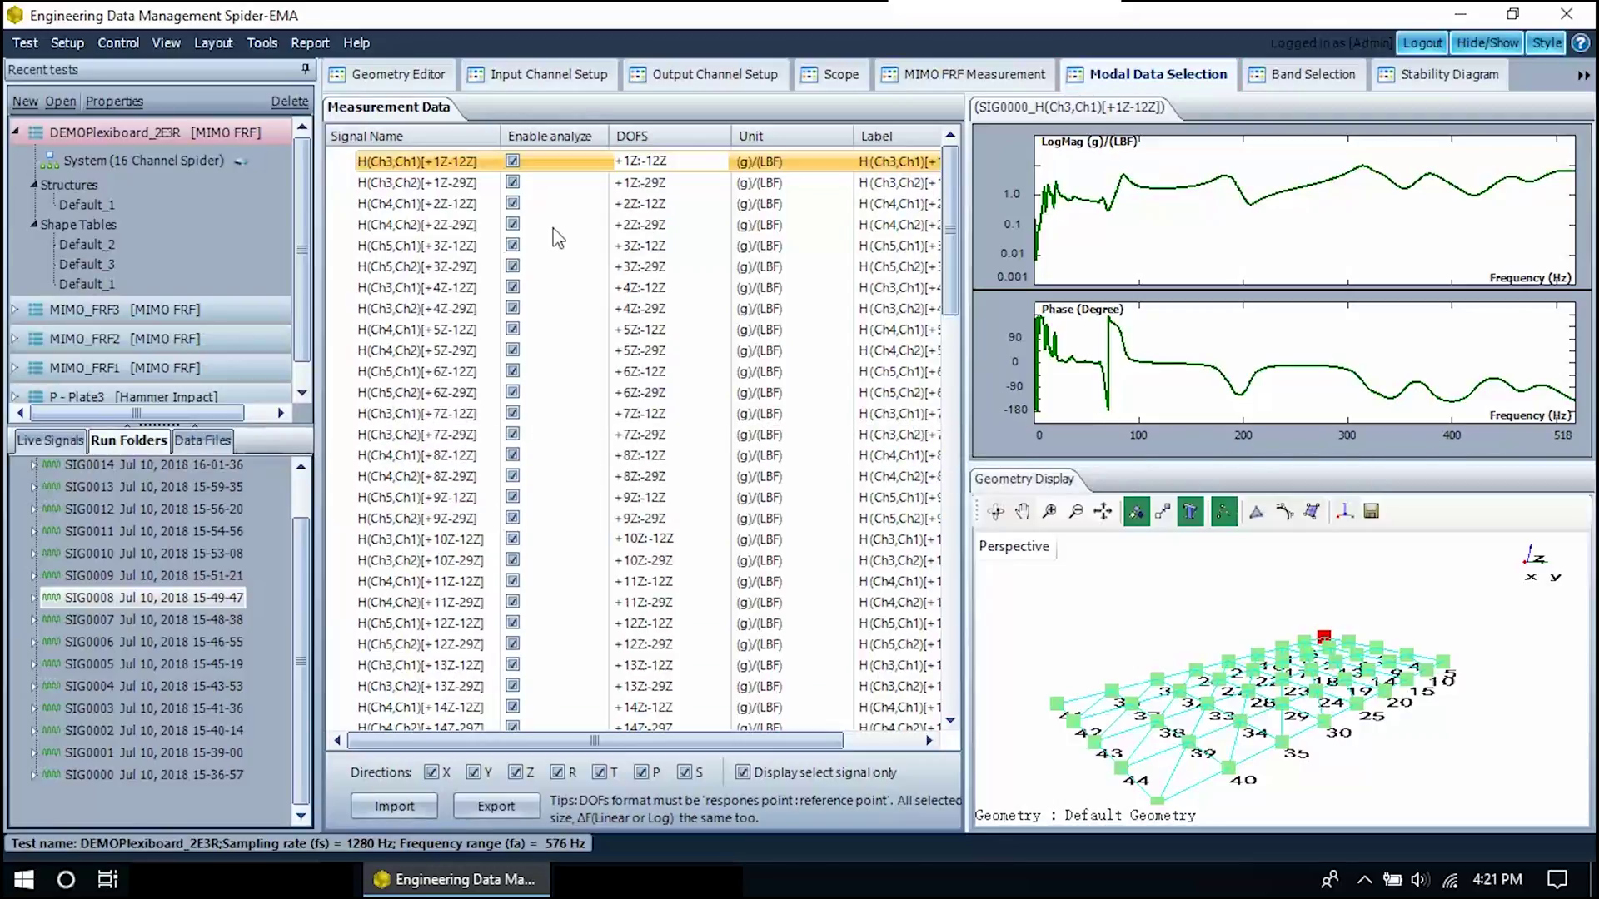
# Step: Review the FRFs for points +1Z through +5Z against reference -29Z
pyautogui.click(438, 185)
pyautogui.click(435, 225)
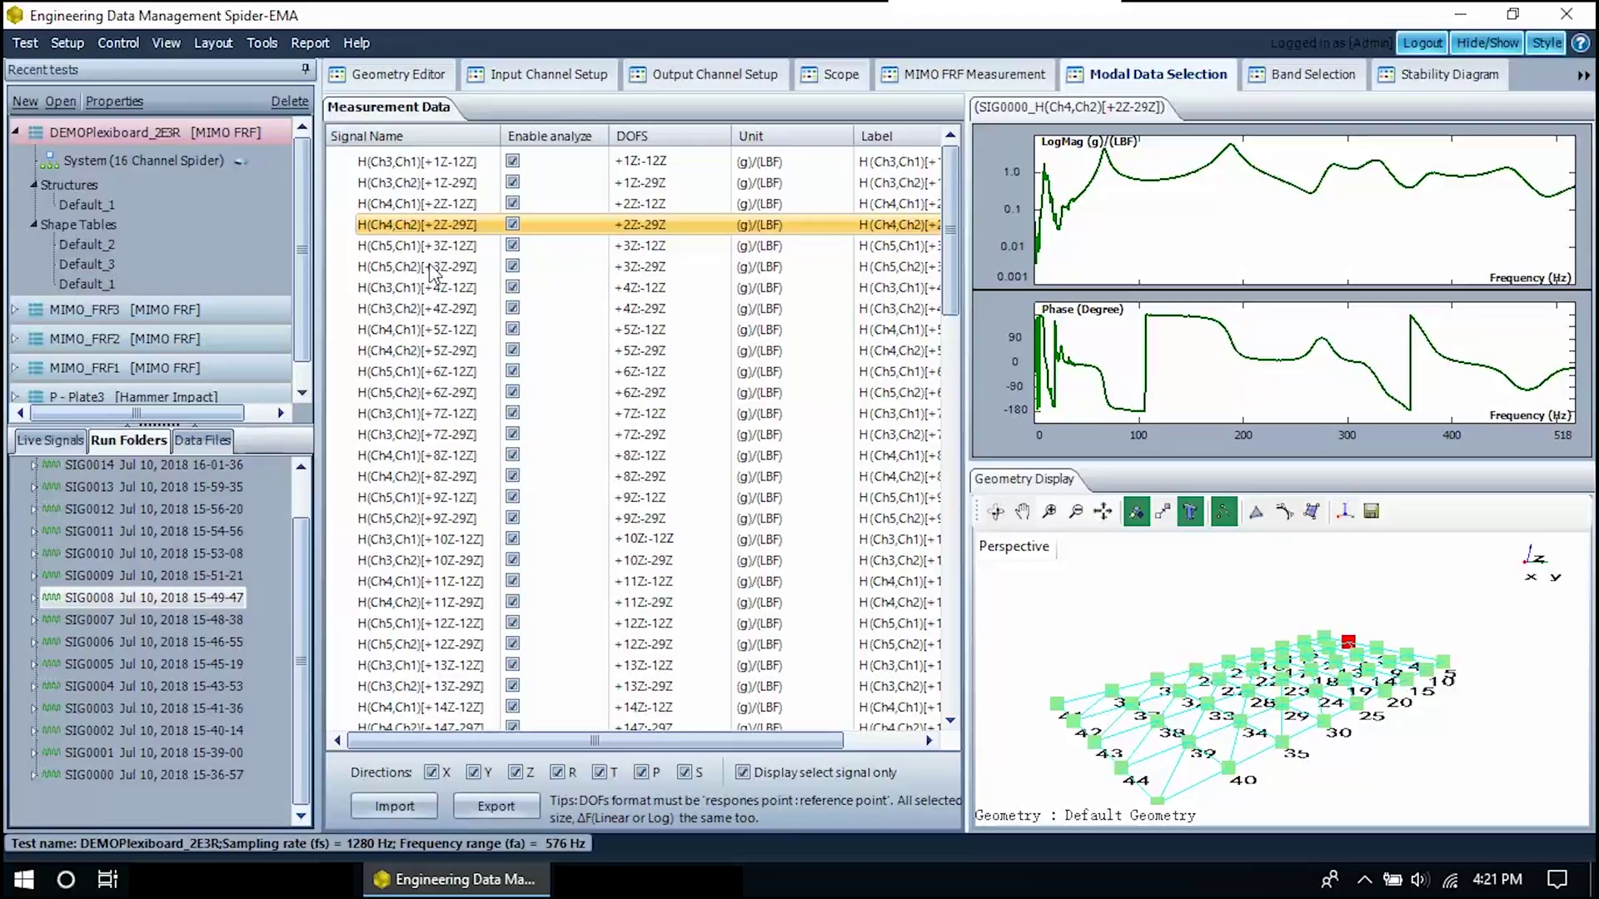
pyautogui.click(433, 267)
pyautogui.click(428, 310)
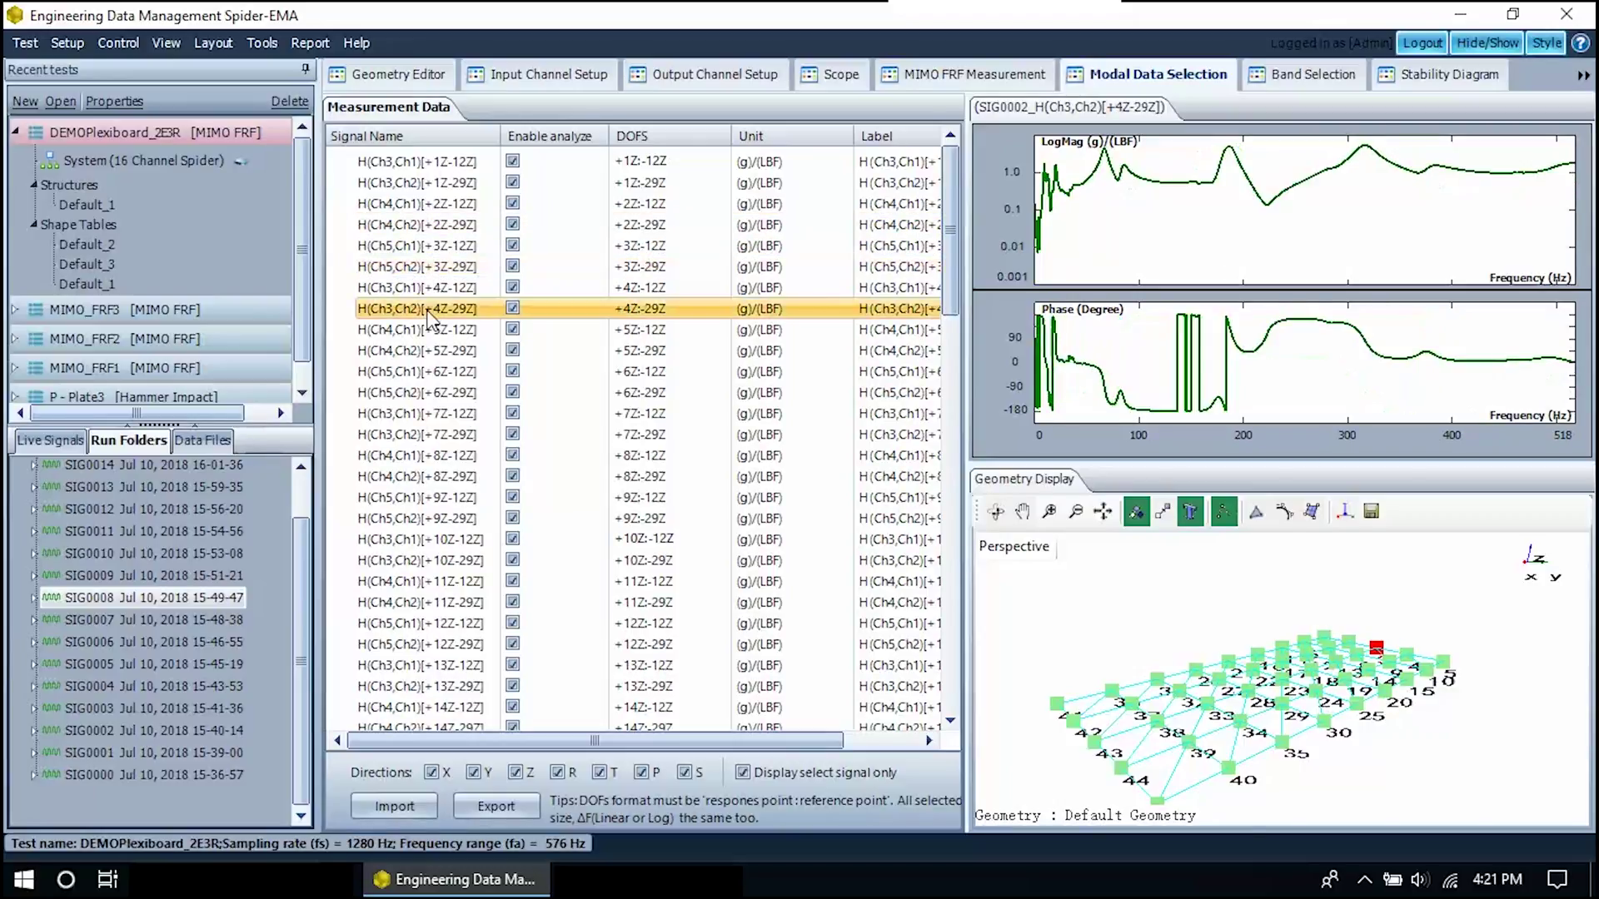
pyautogui.rightClick(437, 356)
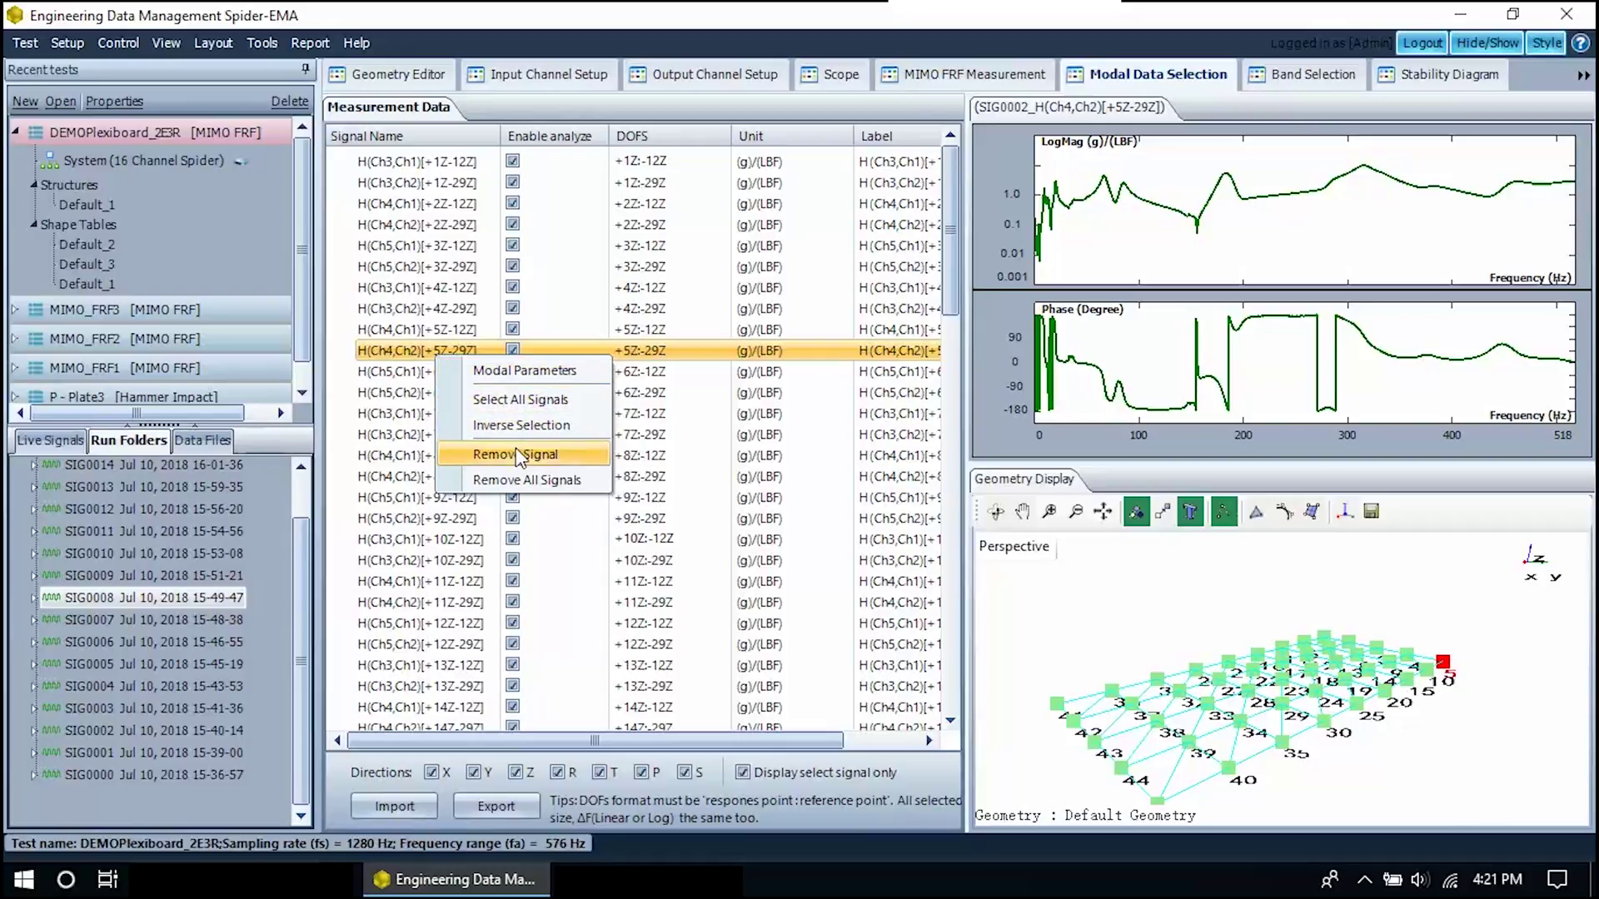
# Step: Review the +9Z FRF, check SIG0008 run options, plot H(Ch3,Ch2)[+10Z-29Z], and list data files
pyautogui.click(463, 523)
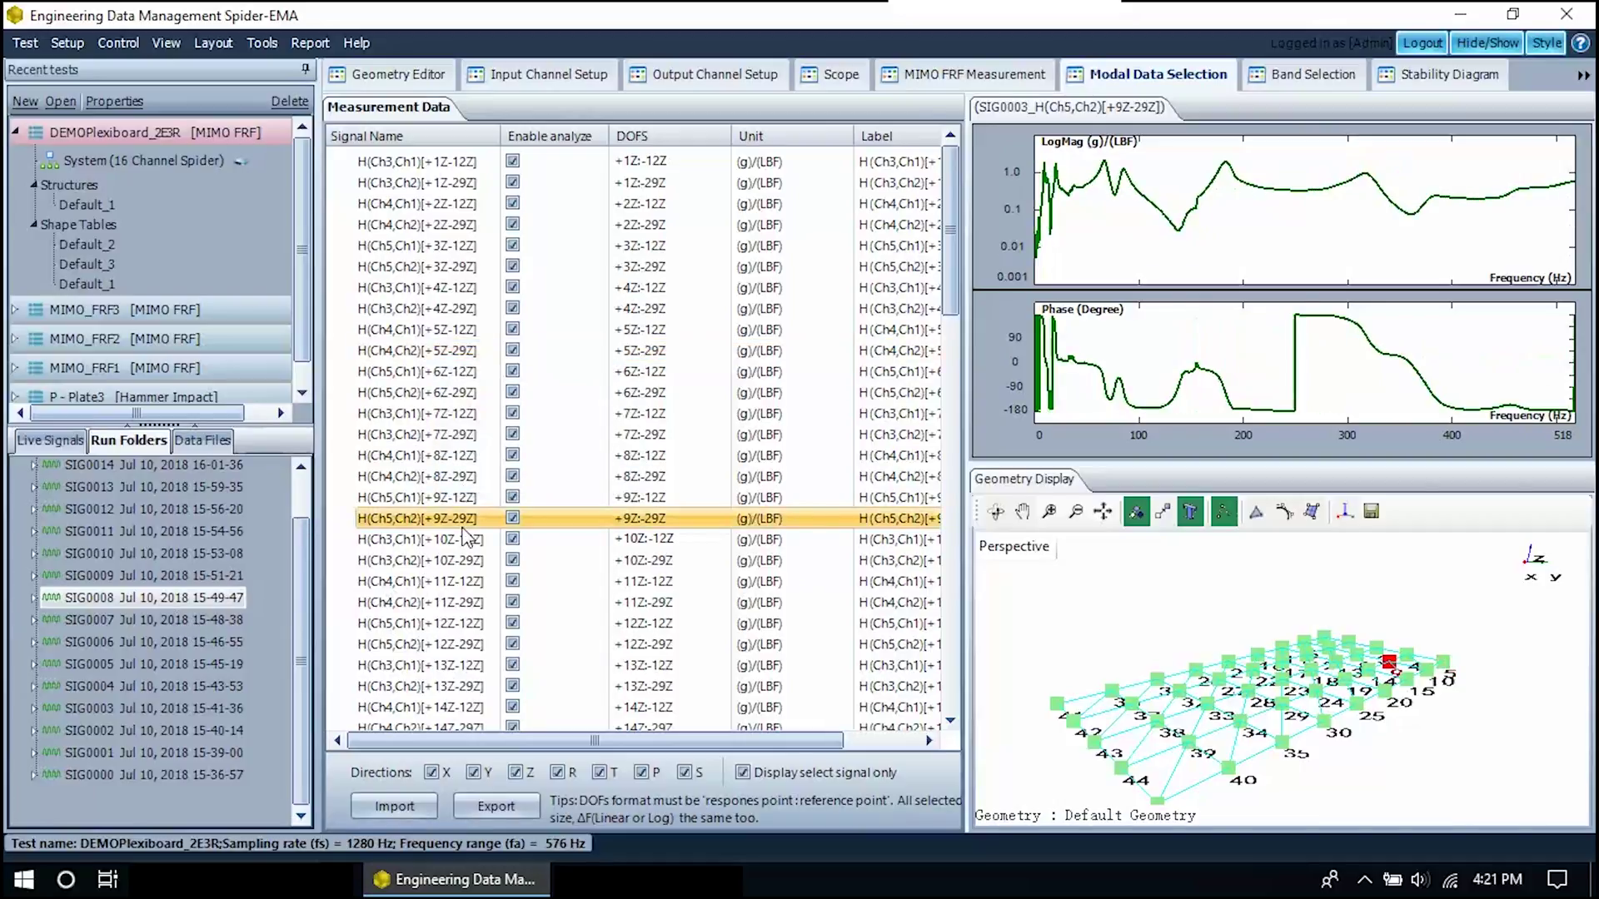
pyautogui.rightClick(123, 598)
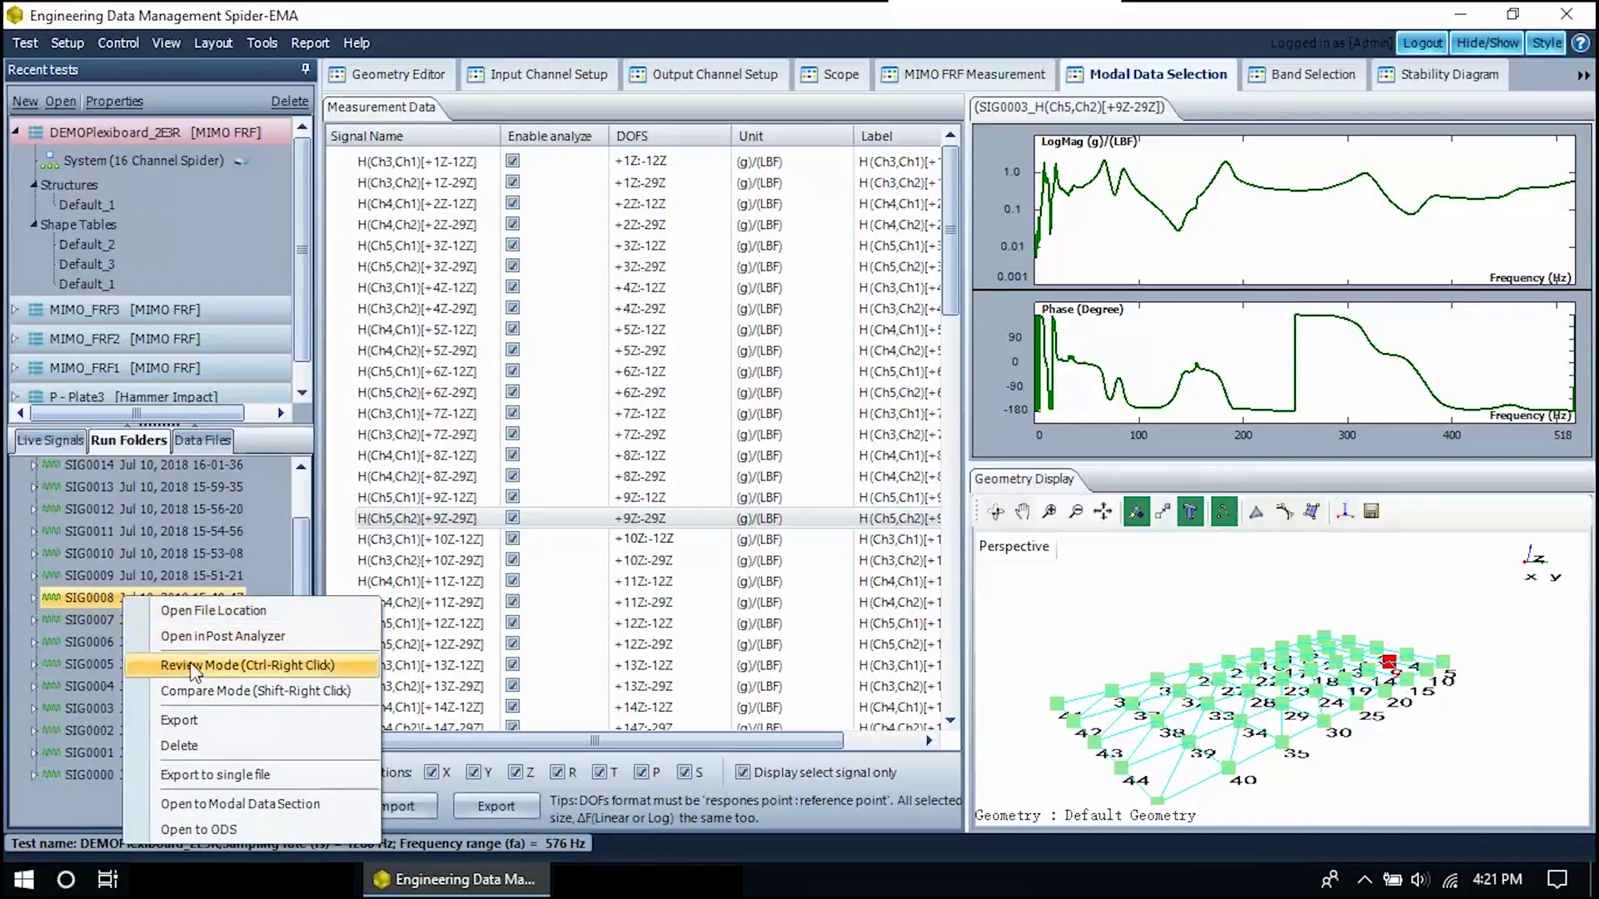
pyautogui.click(291, 801)
pyautogui.click(470, 562)
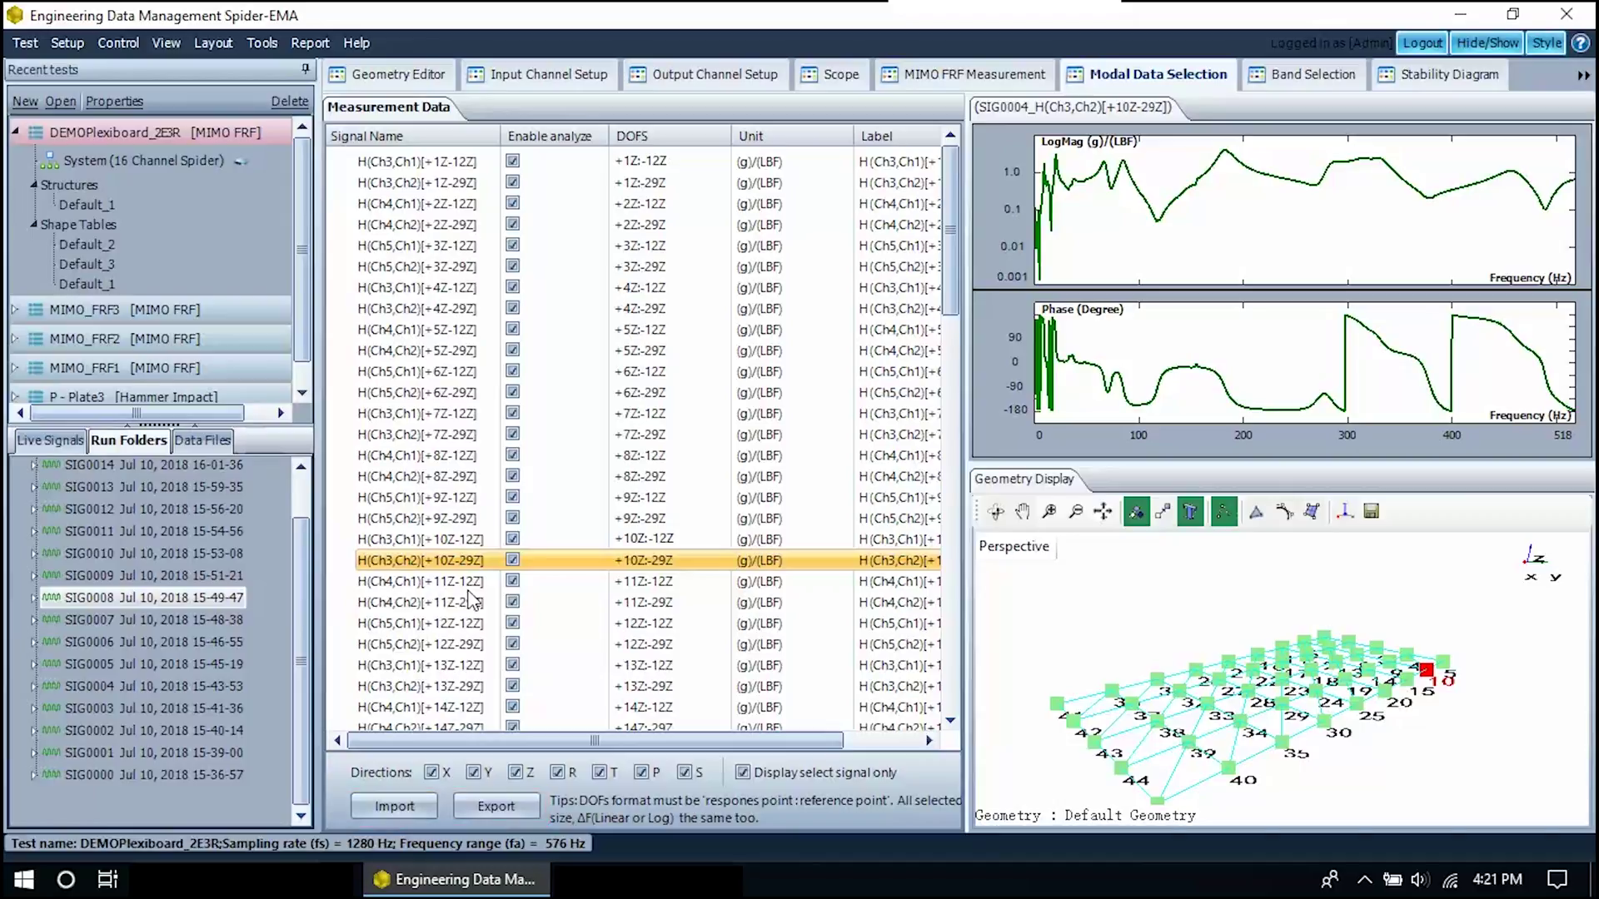
pyautogui.click(200, 439)
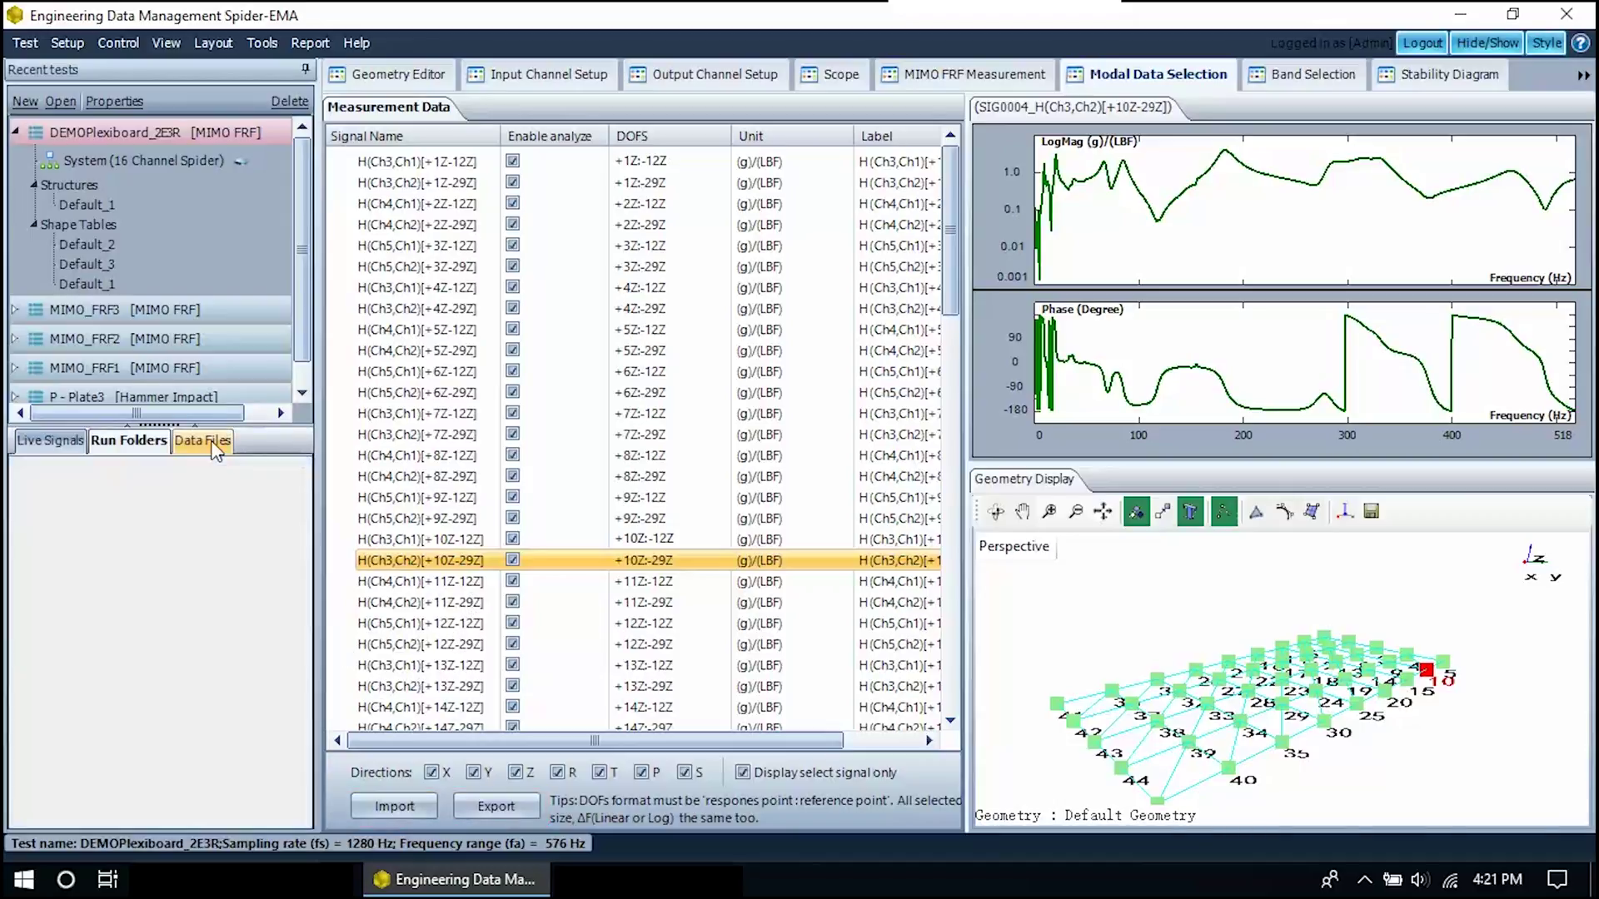